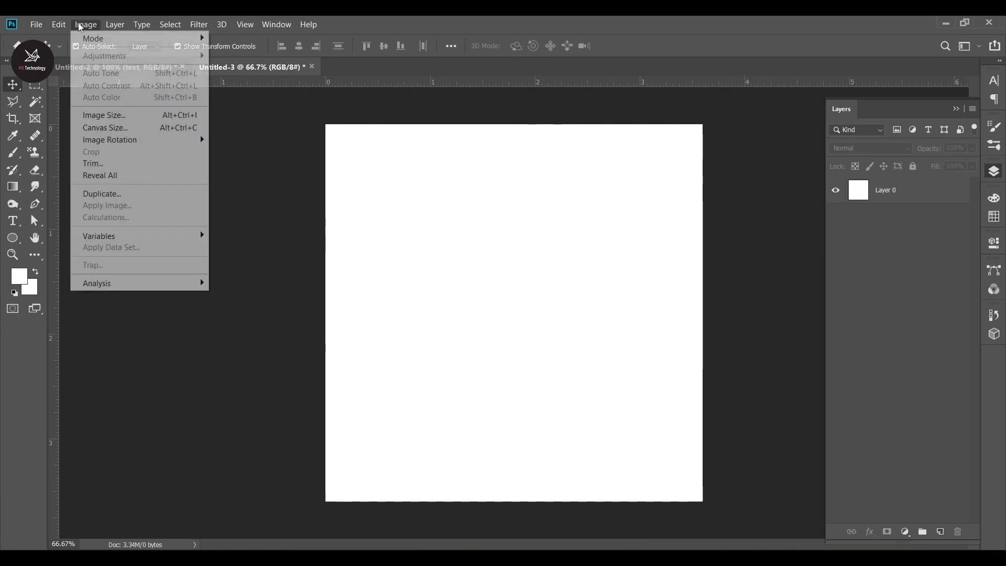
Examine the document's width, height and resolution in the image size settings and keep them.
{"action": "left_click", "coordinate": [108, 114]}
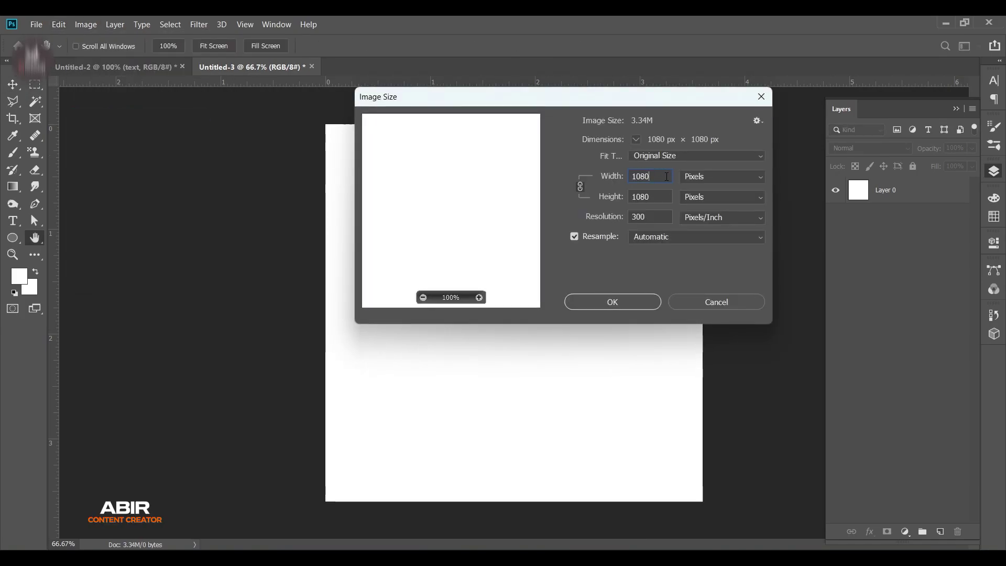
{"action": "key", "text": "Tab"}
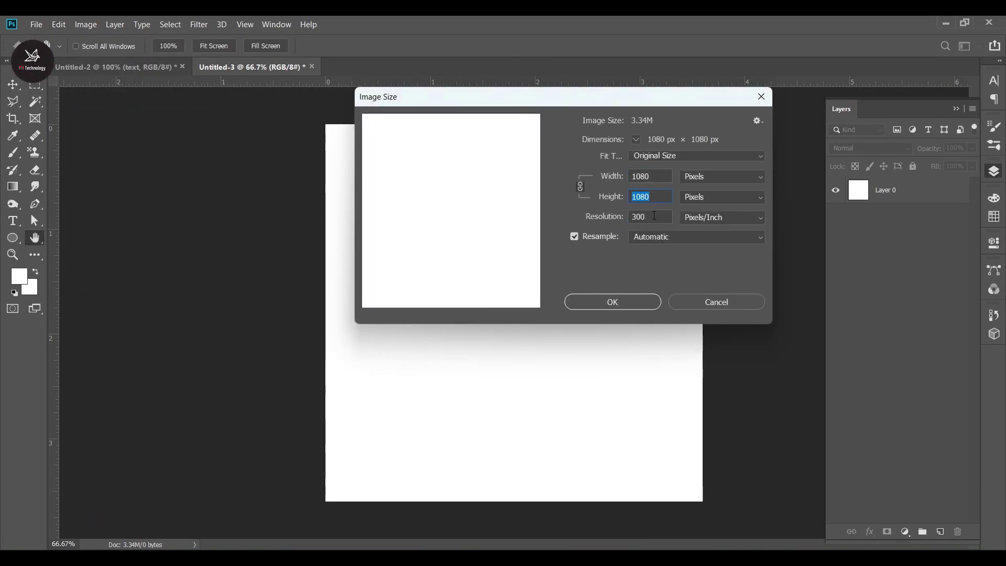
{"action": "left_click", "coordinate": [632, 300]}
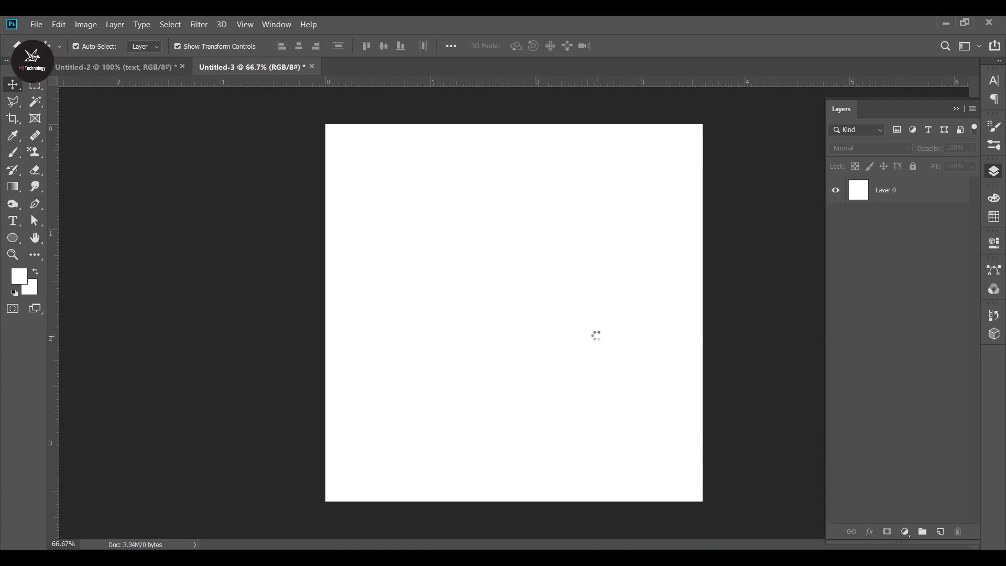
Place the wood tabletop image across the lower part of the canvas, scaled to about 20%.
{"action": "left_click_drag", "start_coordinate": [577, 316], "coordinate": [581, 436]}
{"action": "left_click_drag", "start_coordinate": [517, 354], "coordinate": [523, 302]}
{"action": "key", "text": "Return"}
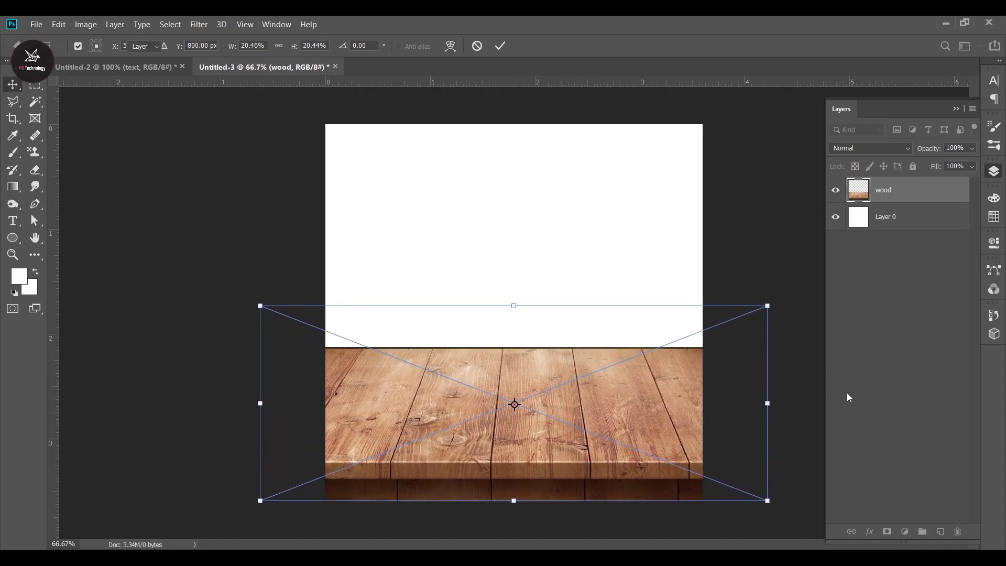
{"action": "left_click", "coordinate": [846, 394]}
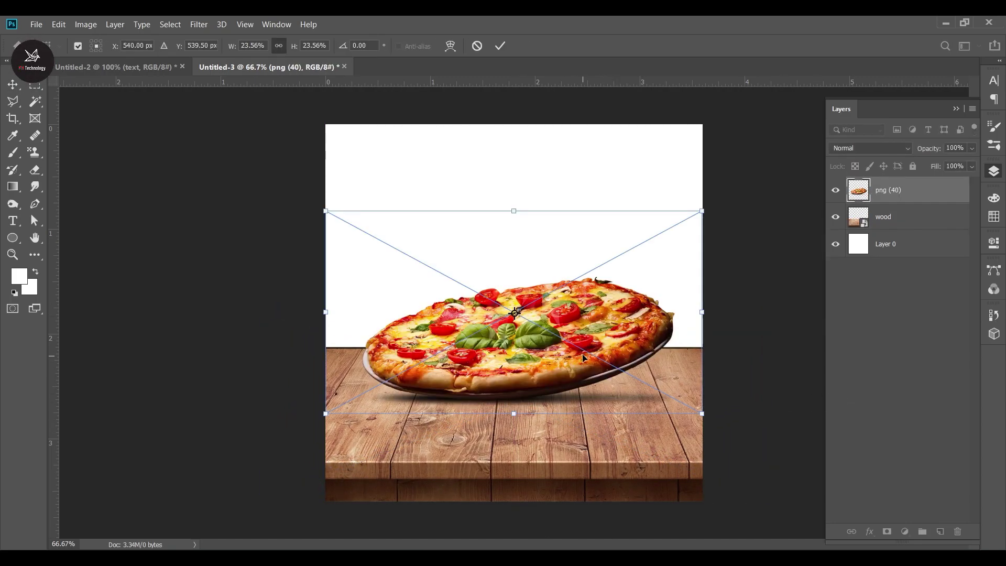
Scale down the placed png (40) pizza and position it on the right half of the wooden table.
{"action": "left_click_drag", "start_coordinate": [583, 358], "coordinate": [604, 368]}
{"action": "left_click_drag", "start_coordinate": [352, 323], "coordinate": [424, 321]}
{"action": "left_click_drag", "start_coordinate": [576, 355], "coordinate": [557, 380]}
{"action": "key", "text": "Return"}
Scale down the wood layer so the tabletop takes up a smaller strip at the canvas bottom.
{"action": "left_click", "coordinate": [901, 226]}
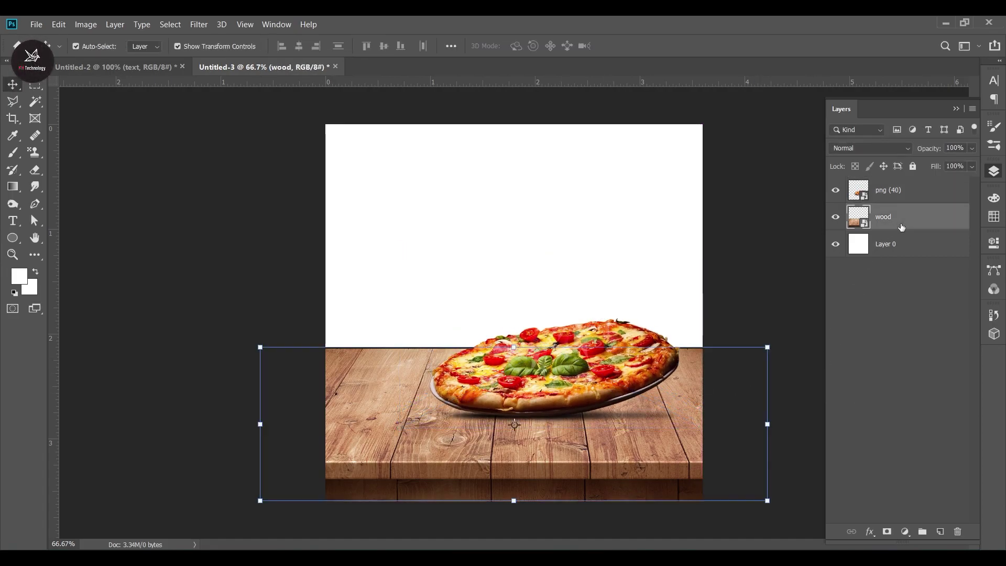
{"action": "mouse_move", "coordinate": [514, 348]}
{"action": "left_mouse_down"}
{"action": "mouse_move", "coordinate": [513, 313]}
{"action": "mouse_move", "coordinate": [514, 346]}
{"action": "left_mouse_up"}
{"action": "key", "text": "Return"}
{"action": "left_click", "coordinate": [886, 309]}
Move the png (40) pizza down onto the lowered tabletop and adjust its size to fit the canvas's right side.
{"action": "left_click", "coordinate": [911, 189]}
{"action": "left_click_drag", "start_coordinate": [592, 369], "coordinate": [599, 386]}
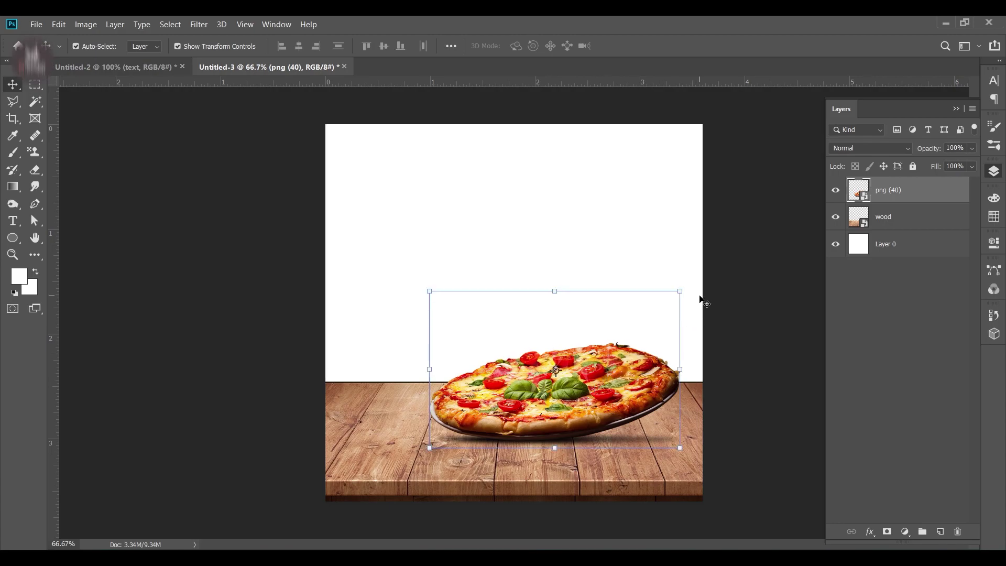
{"action": "left_click_drag", "start_coordinate": [690, 286], "coordinate": [734, 239]}
{"action": "key", "text": "ctrl+z"}
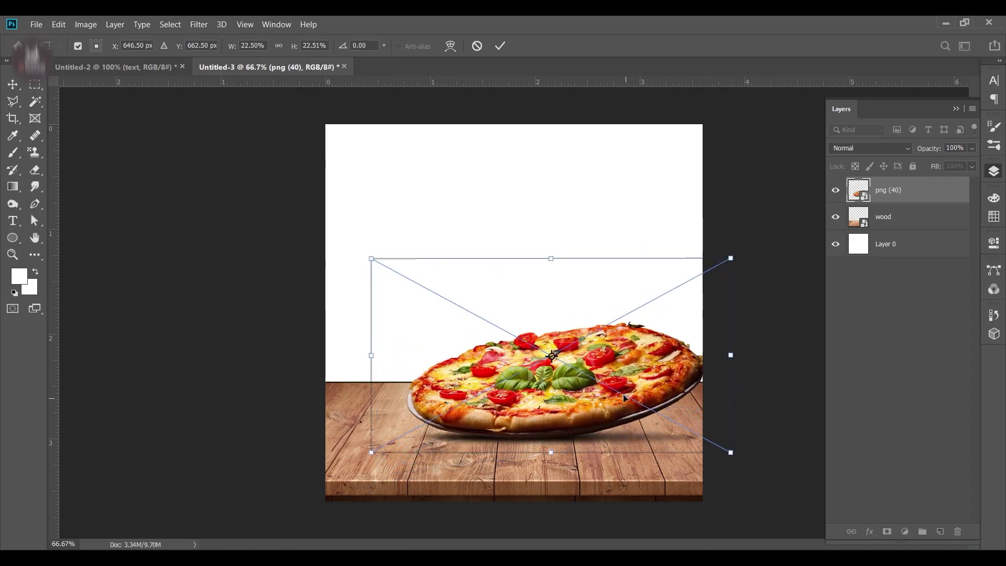
{"action": "left_click_drag", "start_coordinate": [639, 390], "coordinate": [634, 386]}
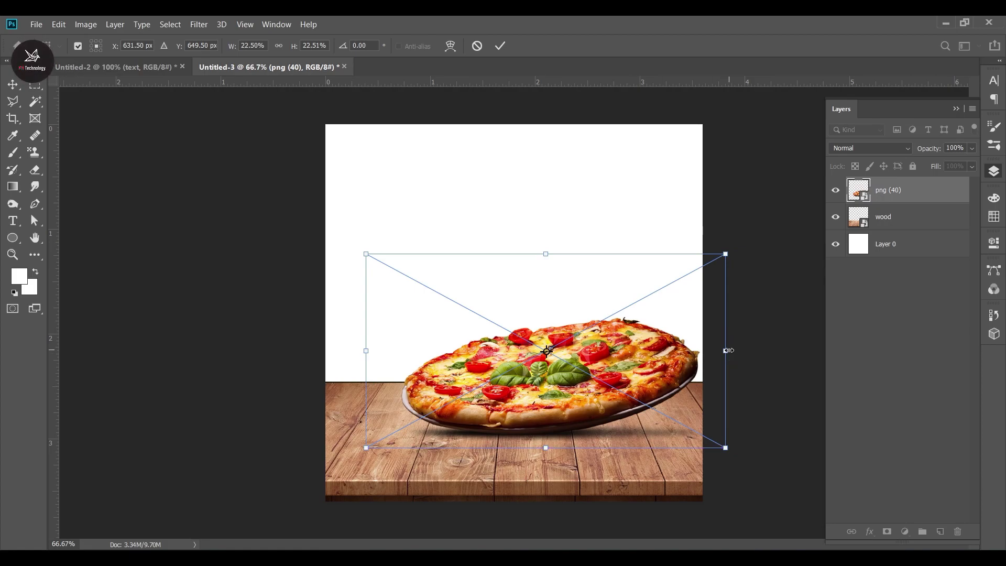
{"action": "left_click_drag", "start_coordinate": [727, 352], "coordinate": [707, 353]}
{"action": "left_click_drag", "start_coordinate": [624, 361], "coordinate": [642, 368]}
{"action": "left_click_drag", "start_coordinate": [720, 363], "coordinate": [697, 361]}
{"action": "left_click_drag", "start_coordinate": [618, 370], "coordinate": [630, 387]}
{"action": "left_click", "coordinate": [877, 369]}
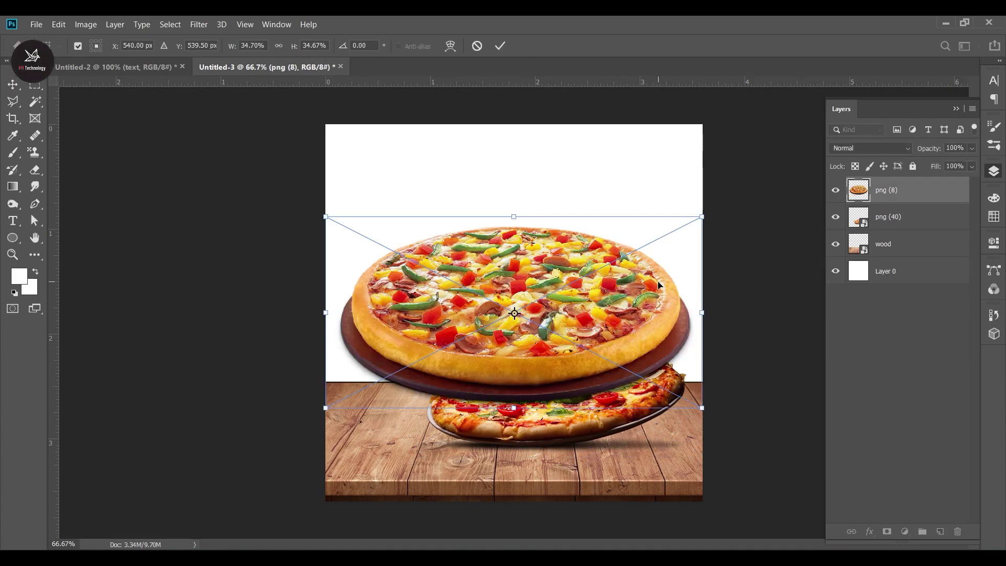
Rotate the placed png (8) pizza about 16°, scale it to about 22% on the left, and stack it behind png (40).
{"action": "left_click_drag", "start_coordinate": [719, 419], "coordinate": [673, 443]}
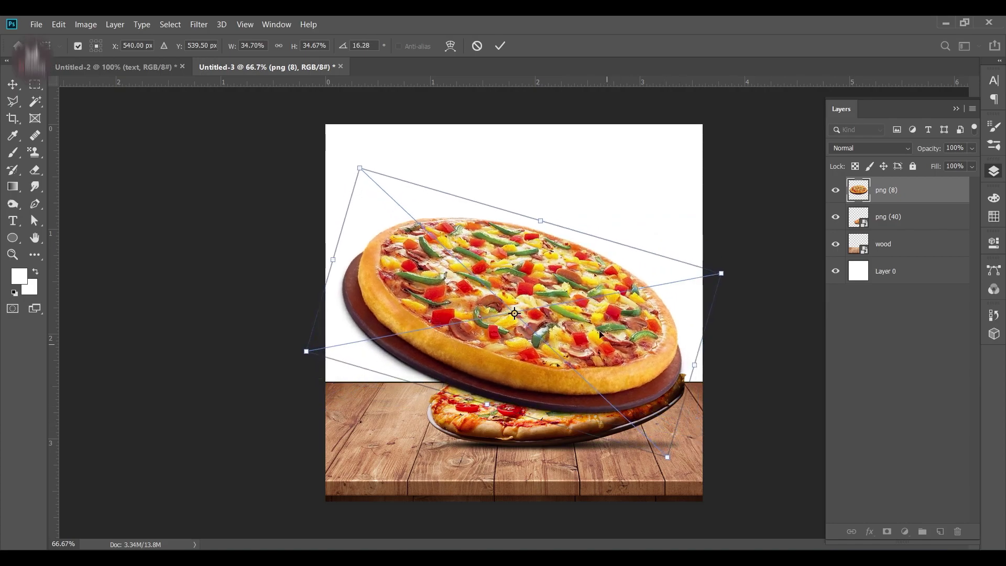
{"action": "left_click_drag", "start_coordinate": [334, 261], "coordinate": [432, 280]}
{"action": "left_click_drag", "start_coordinate": [585, 337], "coordinate": [488, 355]}
{"action": "left_click_drag", "start_coordinate": [335, 308], "coordinate": [367, 317]}
{"action": "mouse_move", "coordinate": [477, 359]}
{"action": "left_mouse_down"}
{"action": "mouse_move", "coordinate": [473, 371]}
{"action": "mouse_move", "coordinate": [466, 362]}
{"action": "left_mouse_up"}
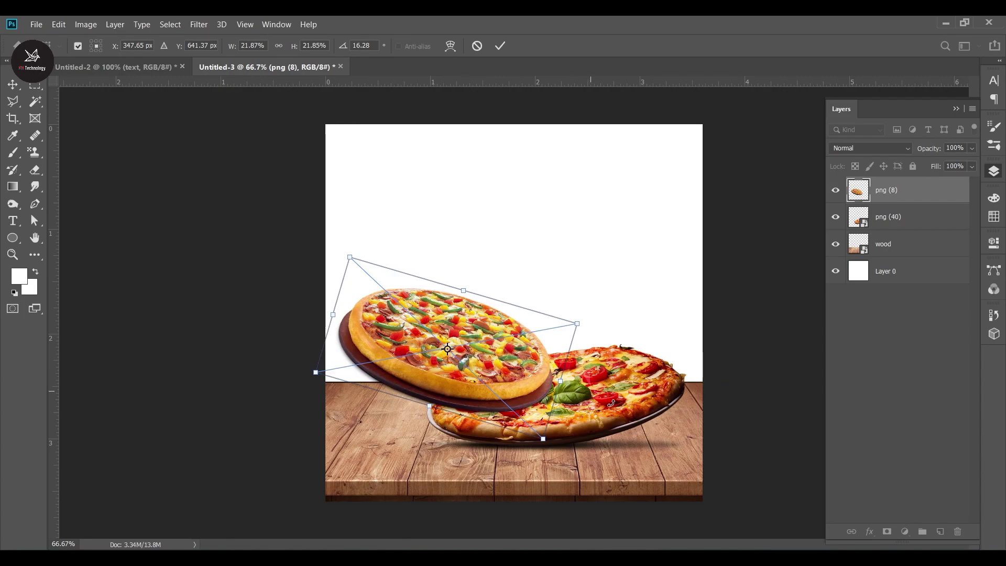
{"action": "left_click", "coordinate": [878, 406]}
{"action": "left_click_drag", "start_coordinate": [910, 199], "coordinate": [919, 233]}
Add a new layer and paint one soft black dab with a 700 px brush near the canvas centre.
{"action": "left_click", "coordinate": [939, 532]}
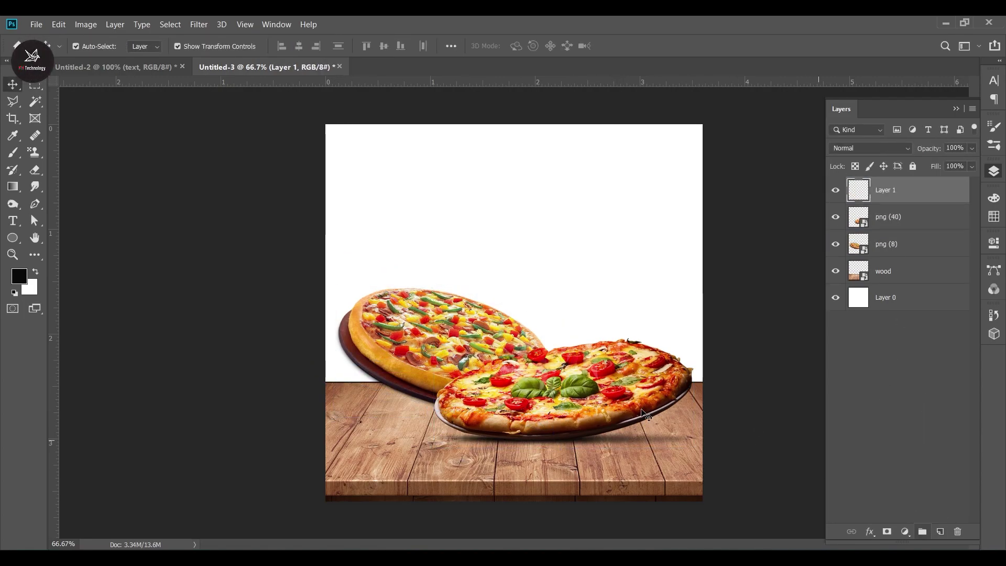
{"action": "left_click", "coordinate": [18, 156]}
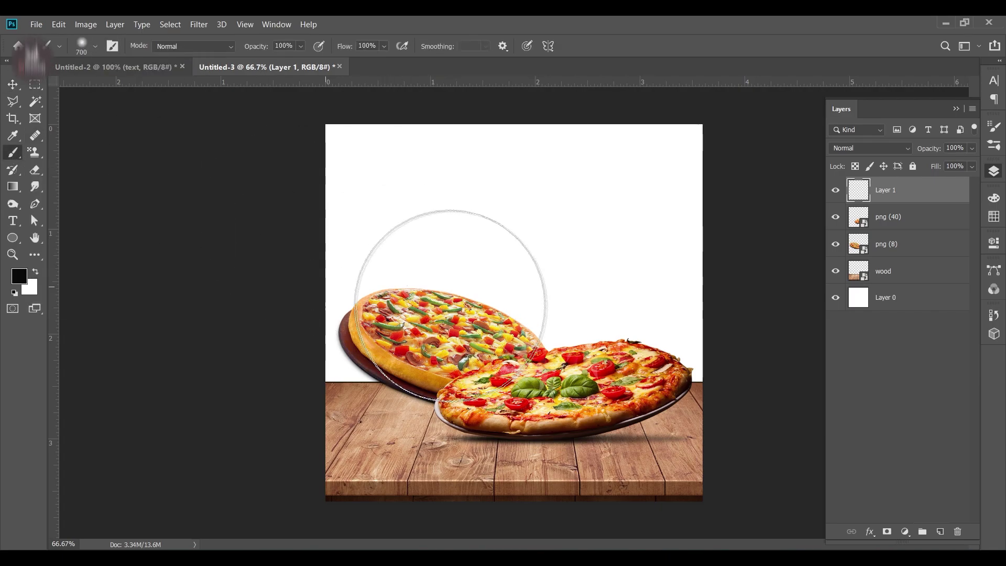
{"action": "left_click", "coordinate": [516, 317]}
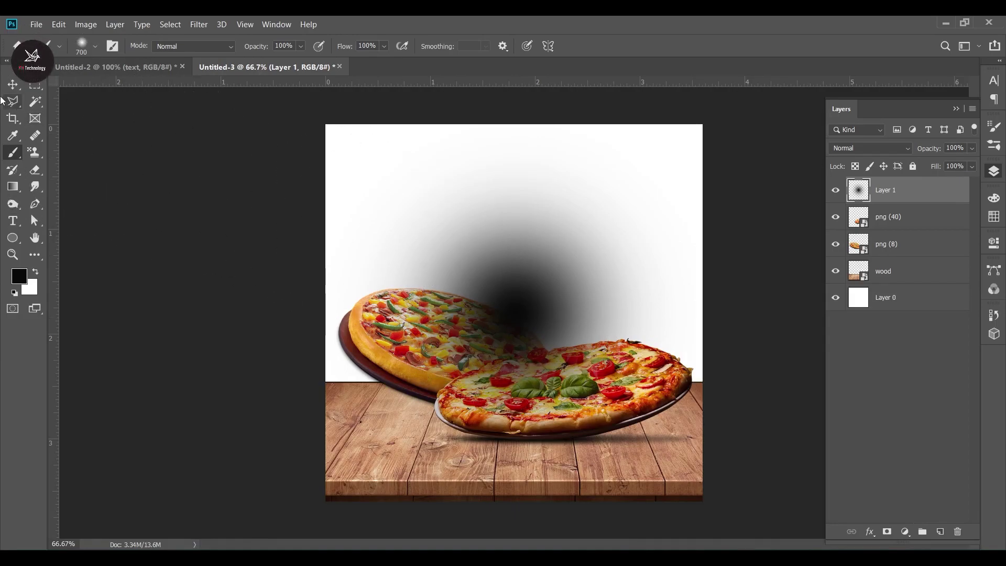
Squash the black dab to about 91% width and 22% height as a shadow under the left pizza, below the png (8) layer.
{"action": "key", "text": "v"}
{"action": "key", "text": "ctrl+t"}
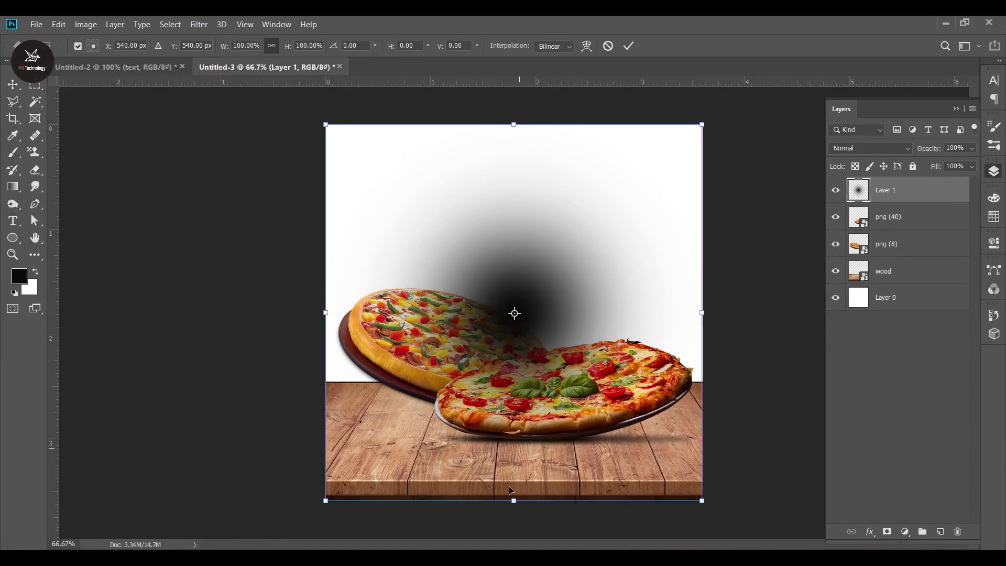
{"action": "left_click_drag", "start_coordinate": [513, 500], "coordinate": [512, 464]}
{"action": "left_click_drag", "start_coordinate": [514, 119], "coordinate": [525, 385]}
{"action": "left_click_drag", "start_coordinate": [539, 434], "coordinate": [447, 406]}
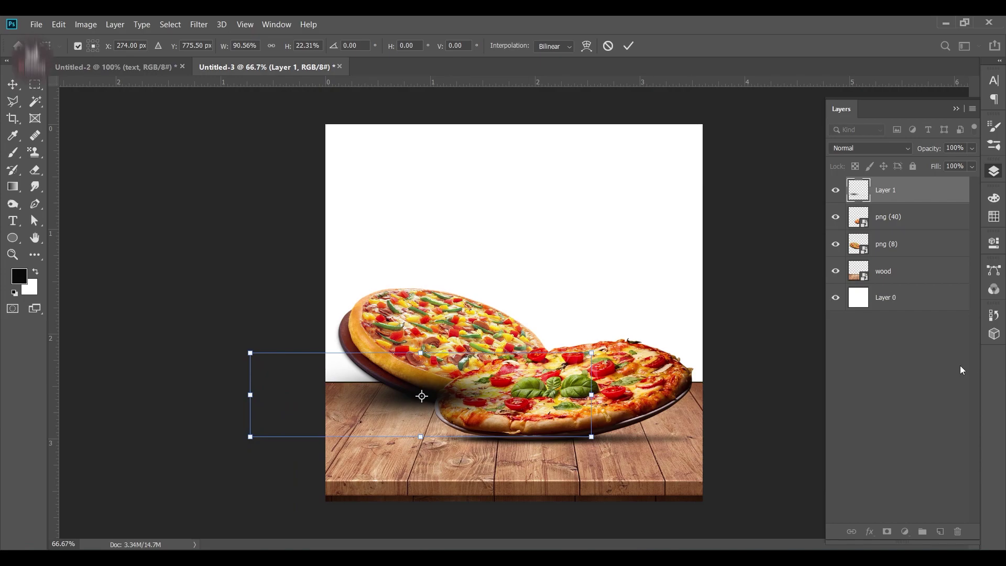
{"action": "left_click", "coordinate": [969, 370]}
{"action": "left_click_drag", "start_coordinate": [908, 245], "coordinate": [909, 254]}
{"action": "left_click", "coordinate": [920, 360]}
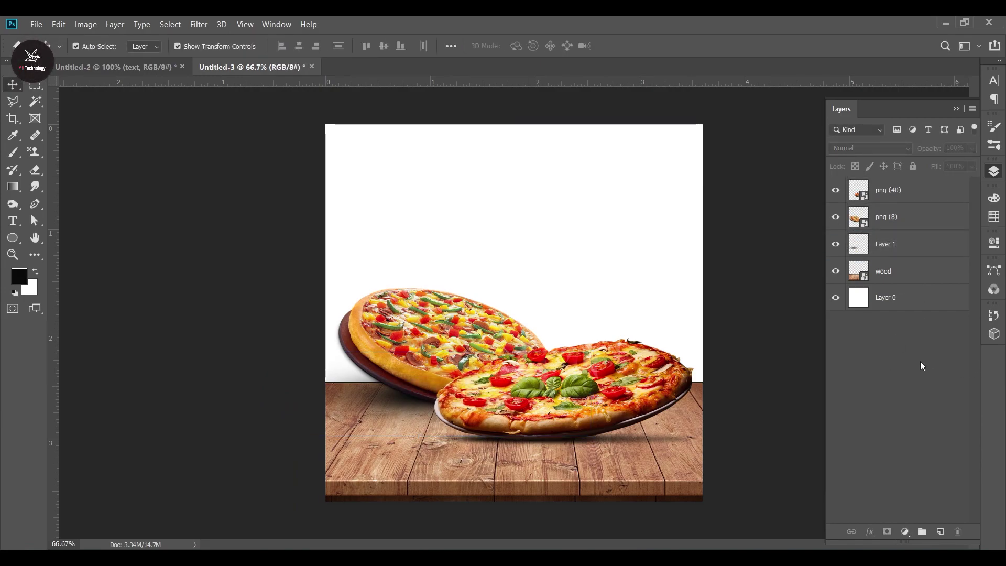
Scale down the shadow on Layer 1, adjust its height, and reposition it beneath the left pizza.
{"action": "left_click", "coordinate": [909, 244]}
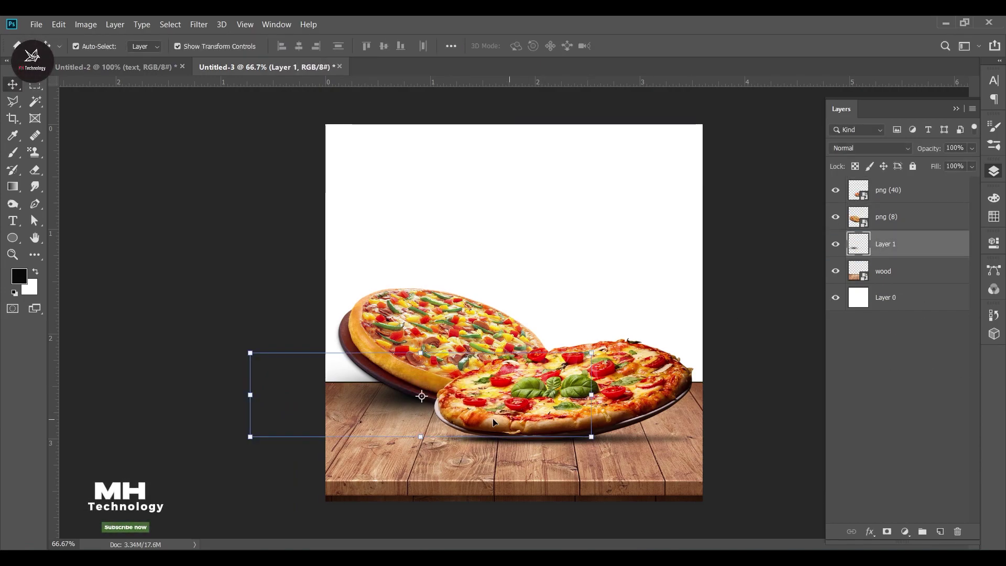
{"action": "left_click_drag", "start_coordinate": [250, 394], "coordinate": [296, 394]}
{"action": "left_click_drag", "start_coordinate": [373, 392], "coordinate": [340, 391]}
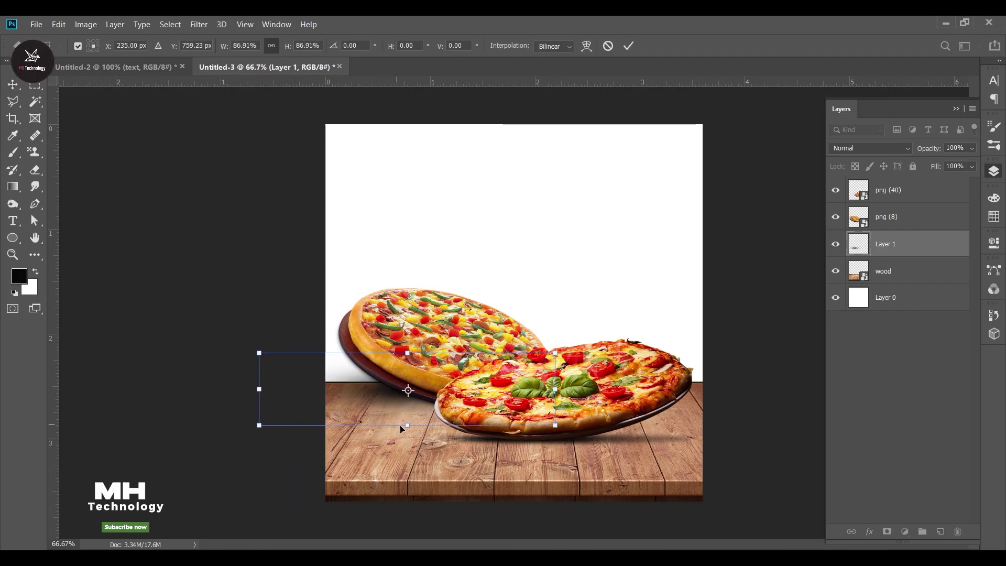
{"action": "left_click_drag", "start_coordinate": [408, 432], "coordinate": [408, 453]}
{"action": "left_click_drag", "start_coordinate": [388, 405], "coordinate": [393, 398]}
{"action": "left_click", "coordinate": [917, 430]}
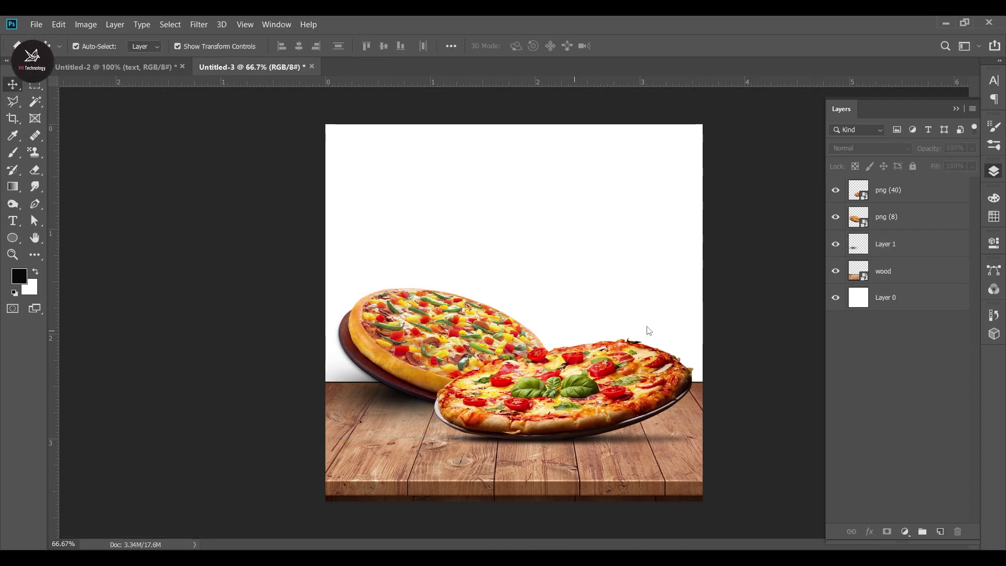
Place the 123 (21) city skyline image at the canvas top, scaled to about 45%, and stack it below the wood layer.
{"action": "left_click_drag", "start_coordinate": [654, 325], "coordinate": [635, 253]}
{"action": "left_click_drag", "start_coordinate": [513, 366], "coordinate": [514, 426]}
{"action": "left_click_drag", "start_coordinate": [556, 368], "coordinate": [556, 355]}
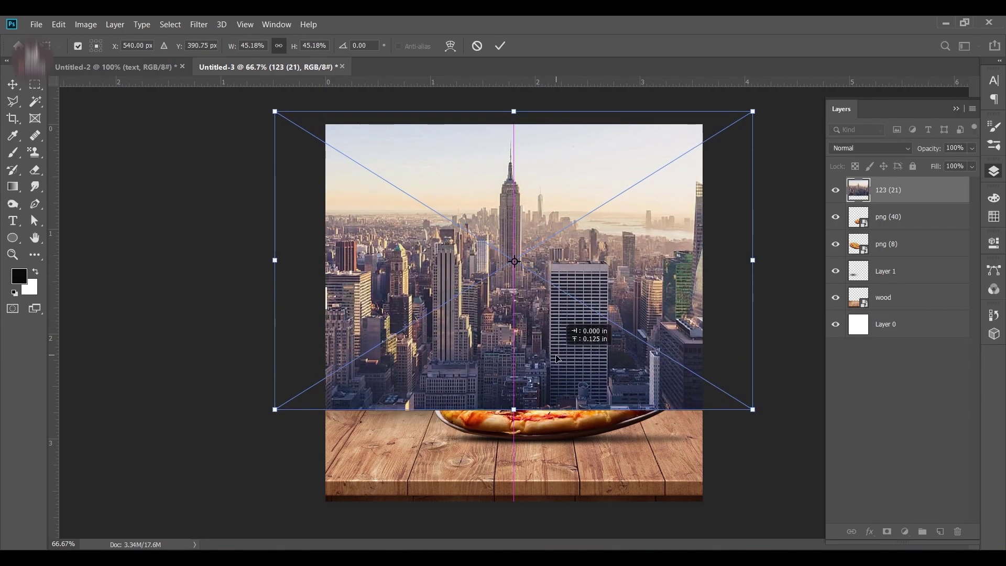
{"action": "left_click", "coordinate": [873, 426]}
{"action": "left_click_drag", "start_coordinate": [934, 192], "coordinate": [927, 309]}
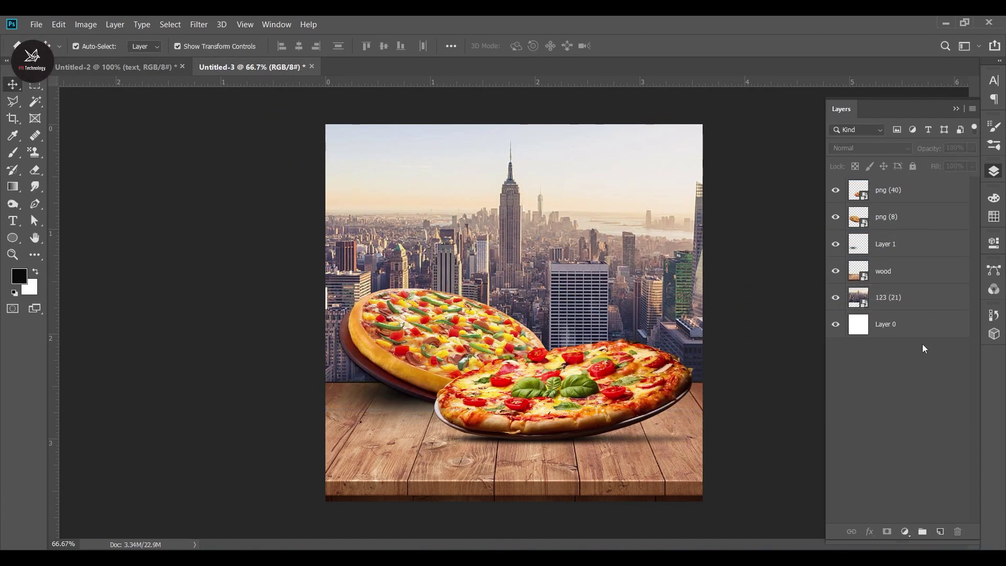
Enlarge the 123 (21) skyline and shift it up so the buildings fill the background above the table.
{"action": "left_click", "coordinate": [913, 293]}
{"action": "left_click_drag", "start_coordinate": [513, 433], "coordinate": [513, 505]}
{"action": "left_click_drag", "start_coordinate": [551, 336], "coordinate": [551, 301]}
{"action": "left_click", "coordinate": [936, 395]}
{"action": "left_click", "coordinate": [913, 308]}
{"action": "left_click", "coordinate": [911, 380]}
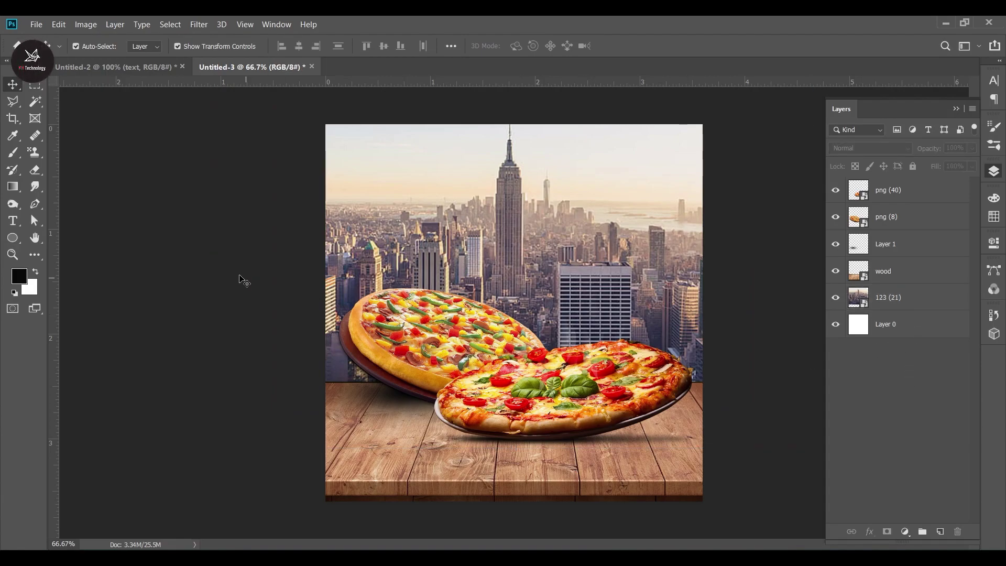
Create a black rectangle shape 1080 px wide and 1080 px high with the Rectangle tool.
{"action": "right_click", "coordinate": [13, 241]}
{"action": "left_click", "coordinate": [68, 237]}
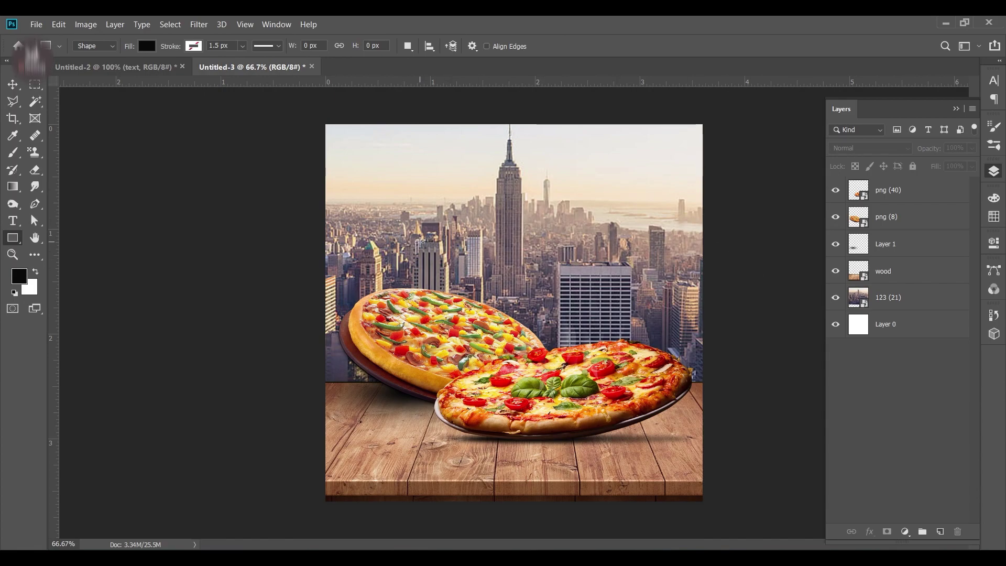
{"action": "left_click", "coordinate": [499, 246]}
{"action": "type", "text": "1080"}
{"action": "key", "text": "Tab"}
{"action": "type", "text": "1"}
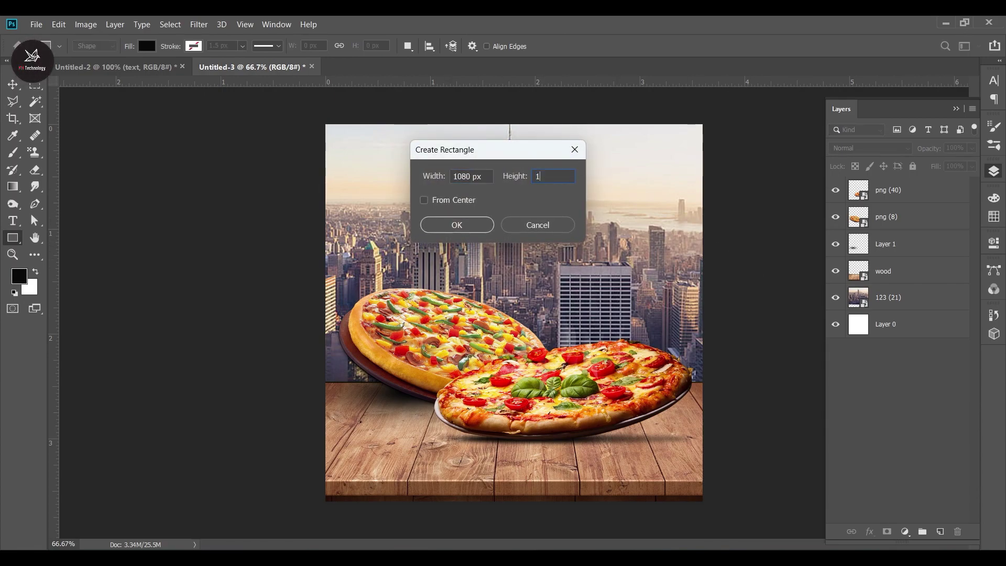
{"action": "type", "text": "080"}
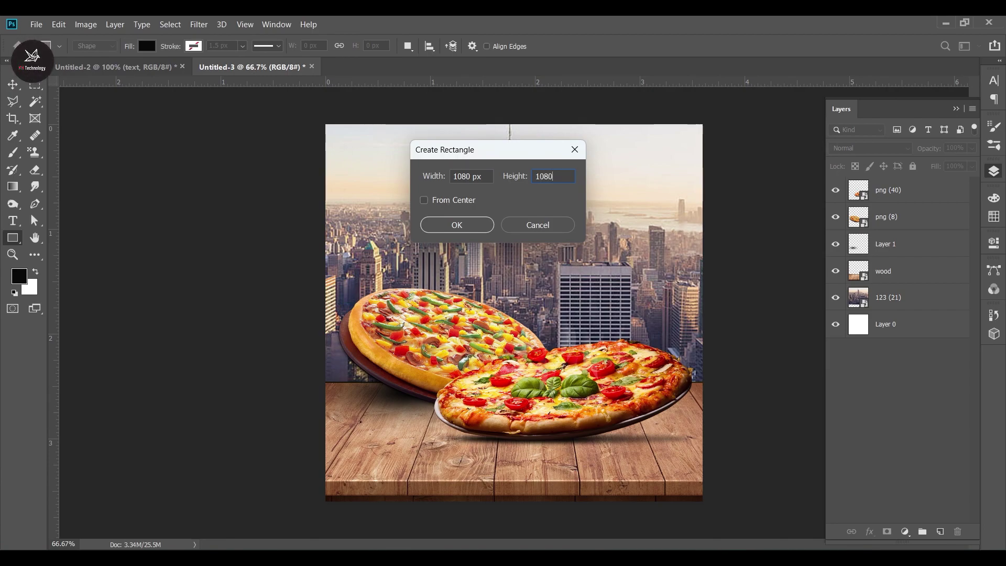
{"action": "left_click", "coordinate": [478, 224]}
Align the rectangle to the whole canvas and move its layer between the wood and 123 (21) layers.
{"action": "left_click", "coordinate": [12, 85]}
{"action": "key", "text": "ctrl+a"}
{"action": "left_click", "coordinate": [316, 47]}
{"action": "left_click", "coordinate": [384, 47]}
{"action": "key", "text": "ctrl+d"}
{"action": "left_click", "coordinate": [993, 174]}
{"action": "left_click_drag", "start_coordinate": [905, 187], "coordinate": [909, 287]}
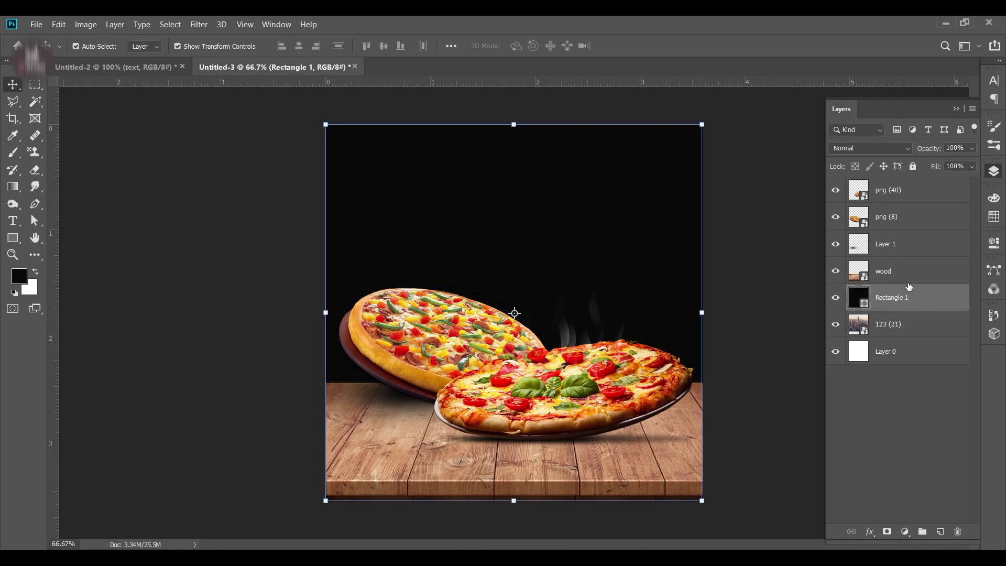
Change the rectangle's fill to grey #626262 and set its blend mode to Linear Light.
{"action": "double_click", "coordinate": [863, 299]}
{"action": "mouse_move", "coordinate": [716, 377]}
{"action": "left_mouse_down"}
{"action": "mouse_move", "coordinate": [702, 398]}
{"action": "mouse_move", "coordinate": [658, 406]}
{"action": "mouse_move", "coordinate": [658, 426]}
{"action": "left_mouse_up"}
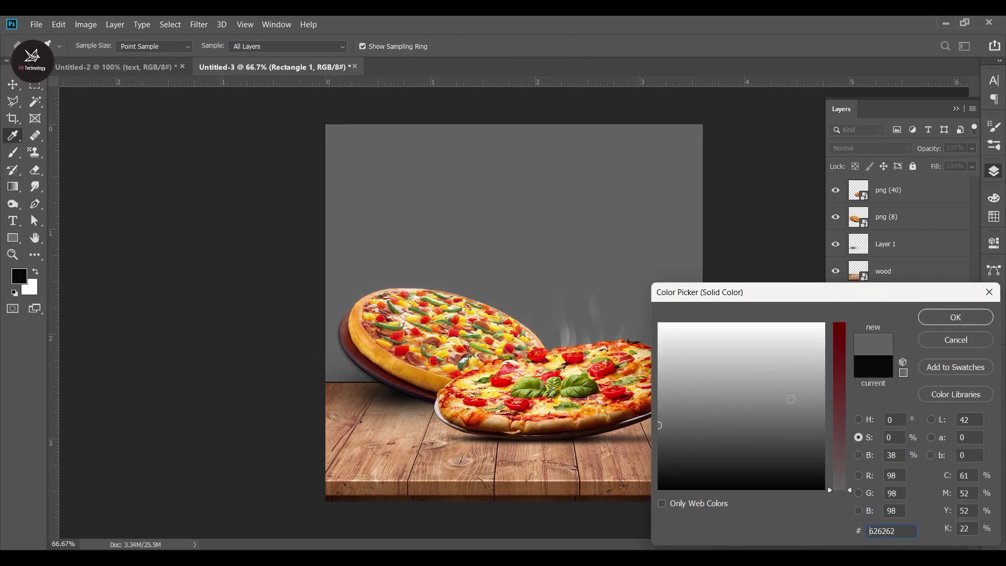
{"action": "left_click", "coordinate": [941, 316]}
{"action": "left_click", "coordinate": [856, 152]}
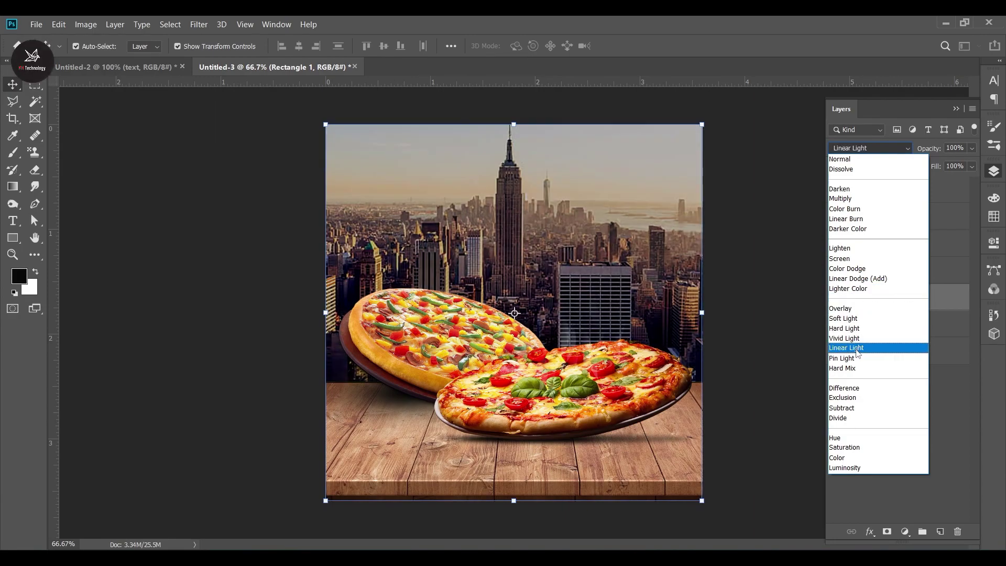
{"action": "key", "text": "Escape"}
{"action": "left_click", "coordinate": [902, 432]}
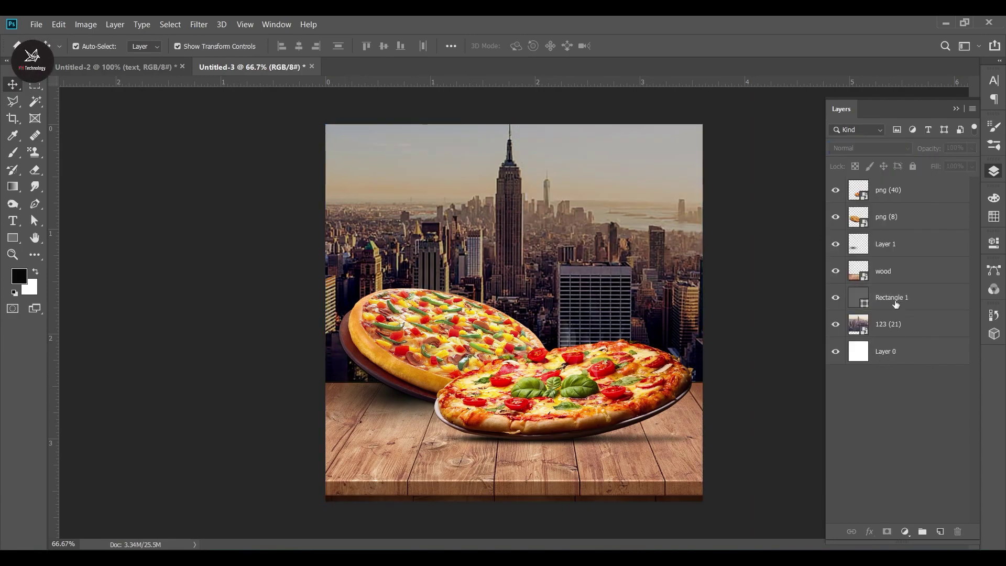
Rasterize the 123 (21) skyline layer.
{"action": "left_click", "coordinate": [908, 303]}
{"action": "left_click", "coordinate": [906, 273]}
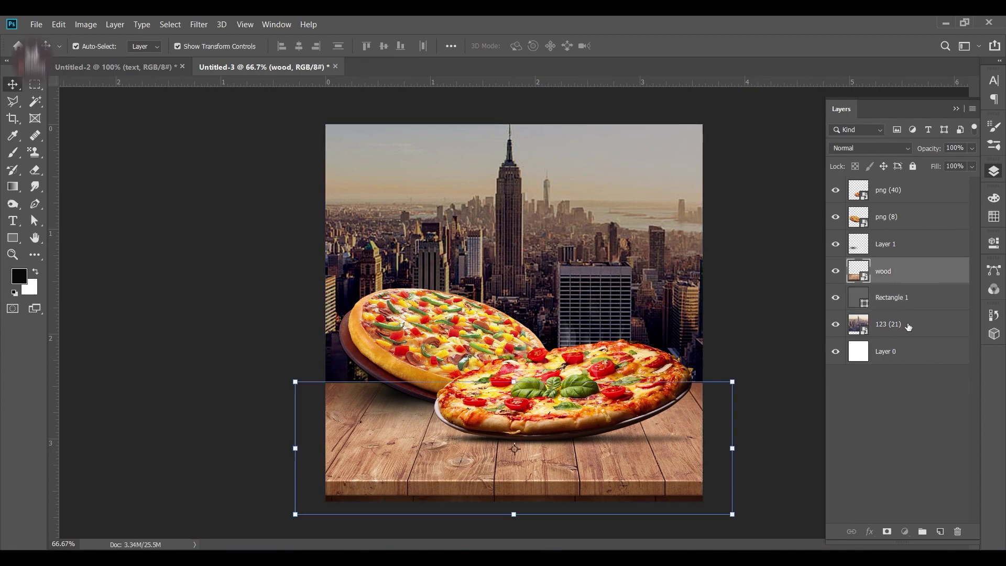
{"action": "left_click", "coordinate": [906, 327]}
{"action": "right_click", "coordinate": [905, 336]}
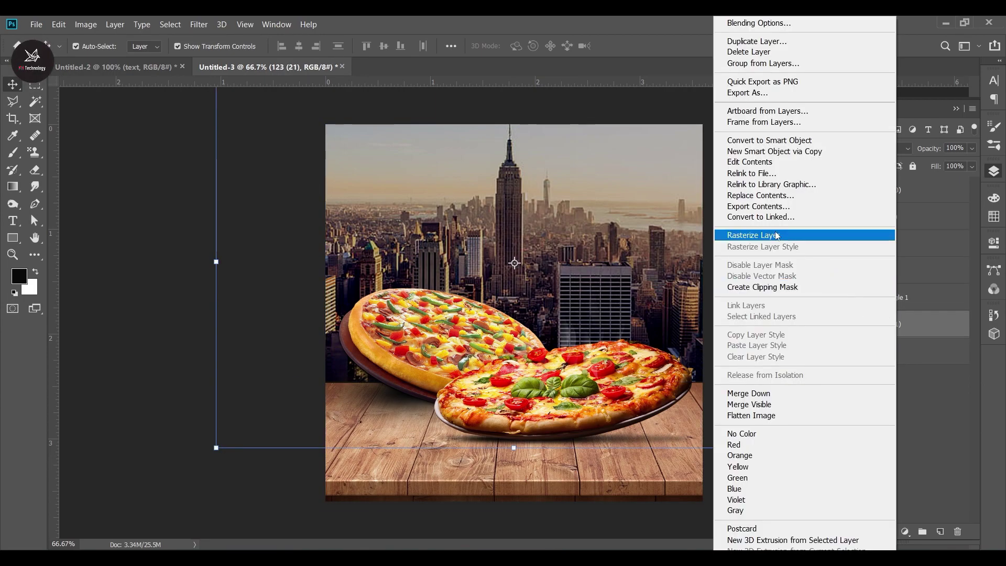
{"action": "left_click", "coordinate": [802, 236]}
Add a new layer above 123 (21) and darken the skyline with a black brush at 22% opacity.
{"action": "key", "text": "b"}
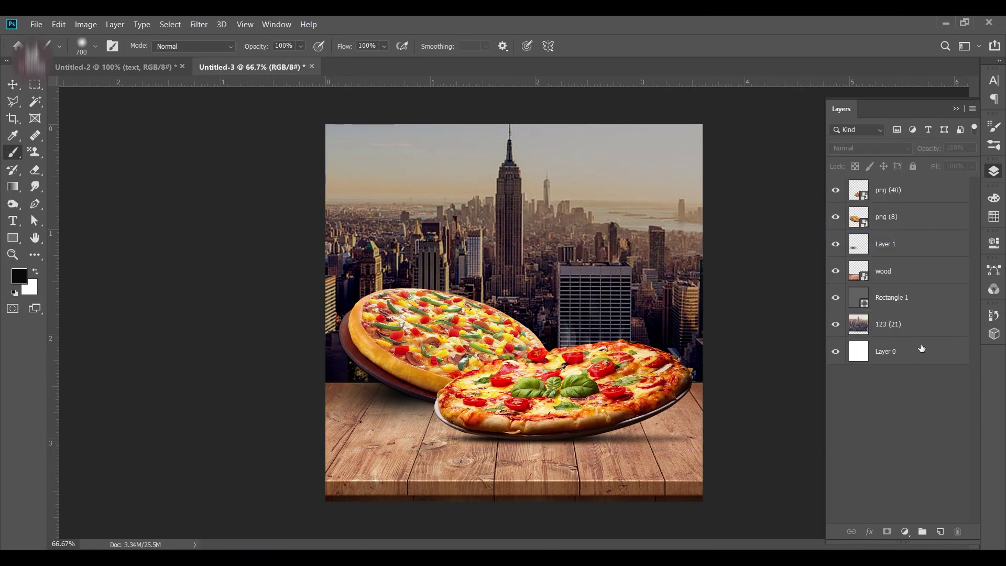
{"action": "left_click", "coordinate": [941, 531]}
{"action": "left_click_drag", "start_coordinate": [898, 187], "coordinate": [924, 341]}
{"action": "left_click_drag", "start_coordinate": [301, 46], "coordinate": [268, 59]}
{"action": "mouse_move", "coordinate": [717, 185]}
{"action": "left_mouse_down"}
{"action": "mouse_move", "coordinate": [763, 235]}
{"action": "mouse_move", "coordinate": [752, 325]}
{"action": "mouse_move", "coordinate": [651, 124]}
{"action": "mouse_move", "coordinate": [392, 137]}
{"action": "mouse_move", "coordinate": [225, 231]}
{"action": "mouse_move", "coordinate": [704, 258]}
{"action": "mouse_move", "coordinate": [178, 282]}
{"action": "mouse_move", "coordinate": [280, 274]}
{"action": "left_mouse_up"}
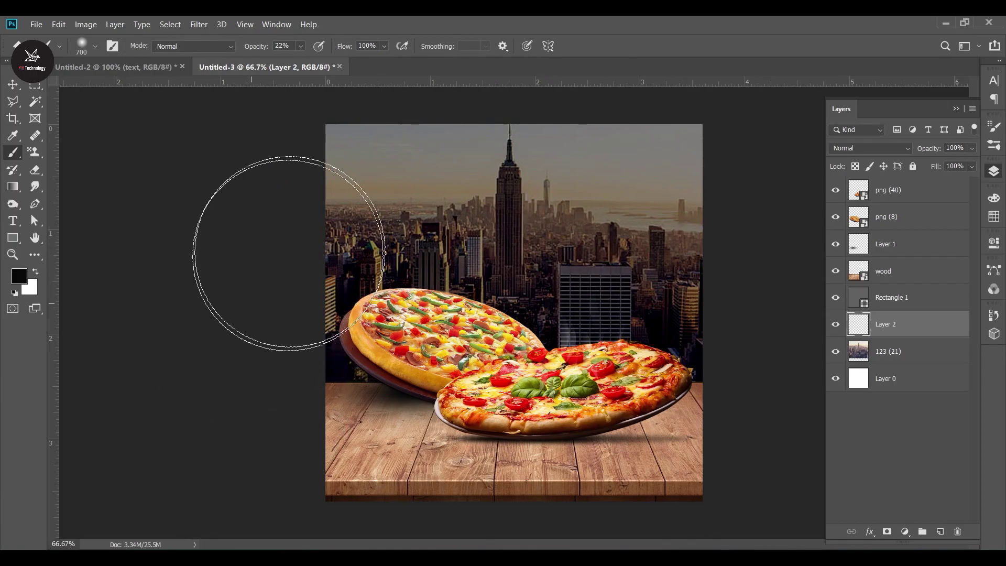
Darken the skyline further on Layer 2 with large soft black brush strokes at 22% opacity, then undo the last stroke.
{"action": "mouse_move", "coordinate": [339, 160]}
{"action": "left_mouse_down"}
{"action": "mouse_move", "coordinate": [640, 117]}
{"action": "mouse_move", "coordinate": [747, 173]}
{"action": "left_mouse_up"}
{"action": "mouse_move", "coordinate": [748, 351]}
{"action": "left_mouse_down"}
{"action": "mouse_move", "coordinate": [695, 193]}
{"action": "mouse_move", "coordinate": [719, 185]}
{"action": "mouse_move", "coordinate": [650, 92]}
{"action": "mouse_move", "coordinate": [673, 127]}
{"action": "mouse_move", "coordinate": [292, 80]}
{"action": "mouse_move", "coordinate": [274, 118]}
{"action": "mouse_move", "coordinate": [344, 128]}
{"action": "left_mouse_up"}
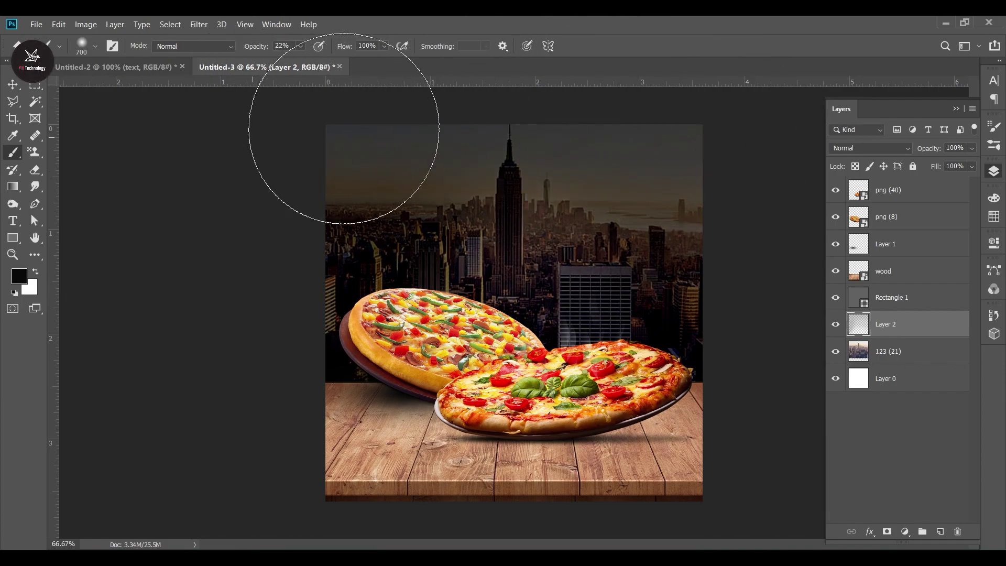
{"action": "key", "text": "ctrl+z"}
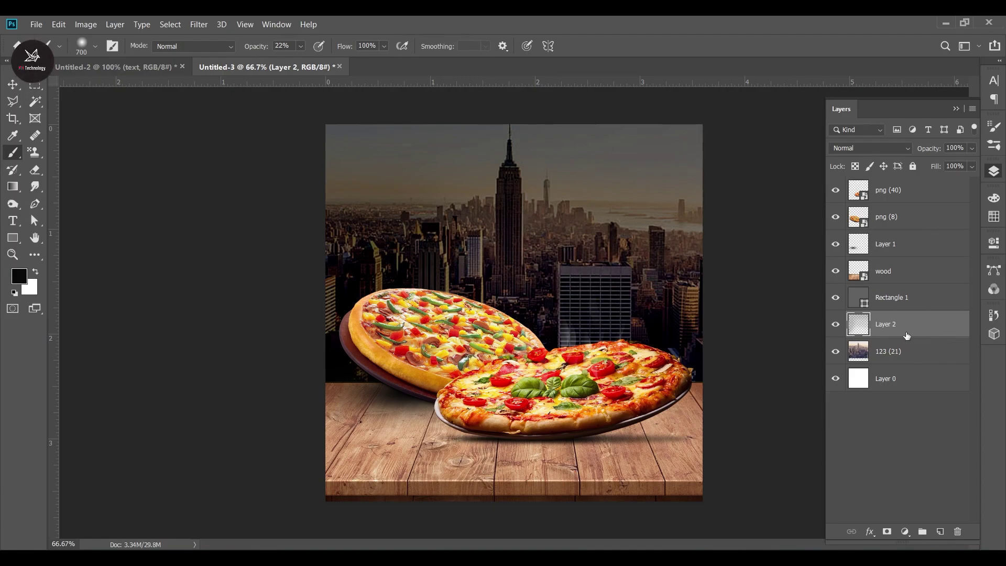
Set the blend mode of Layer 2 to Hard Light.
{"action": "left_click", "coordinate": [885, 147]}
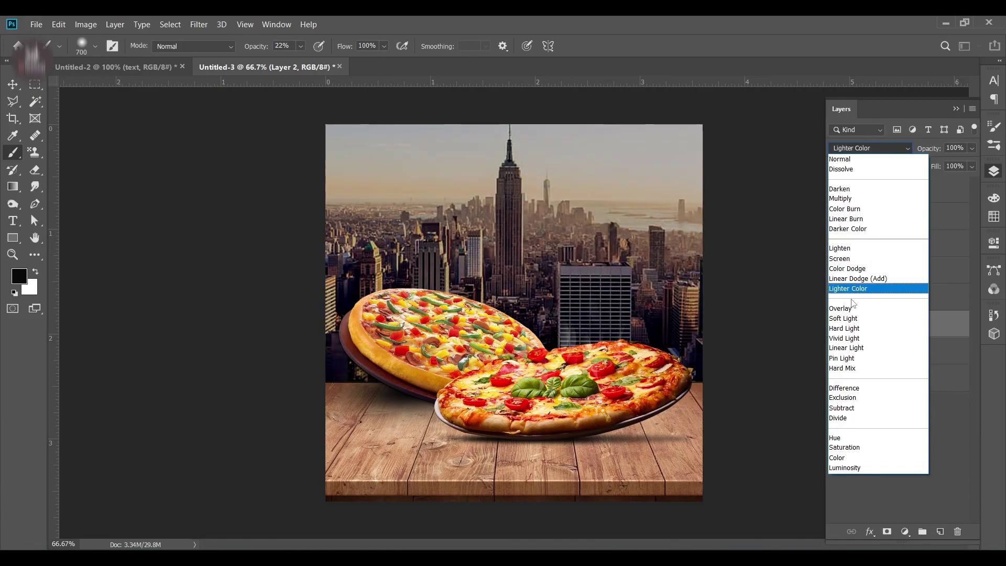
{"action": "left_click", "coordinate": [840, 328]}
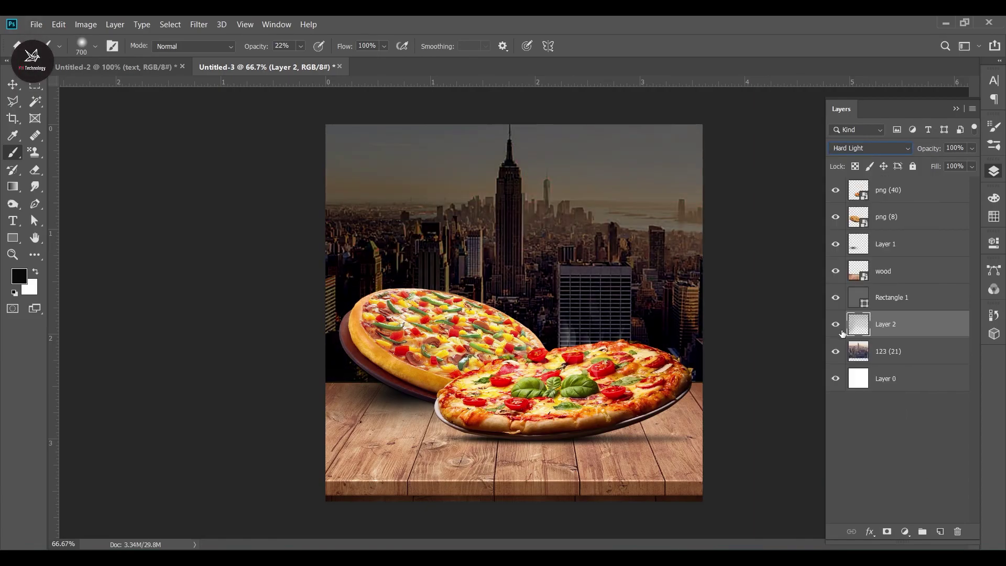
{"action": "left_click", "coordinate": [884, 431]}
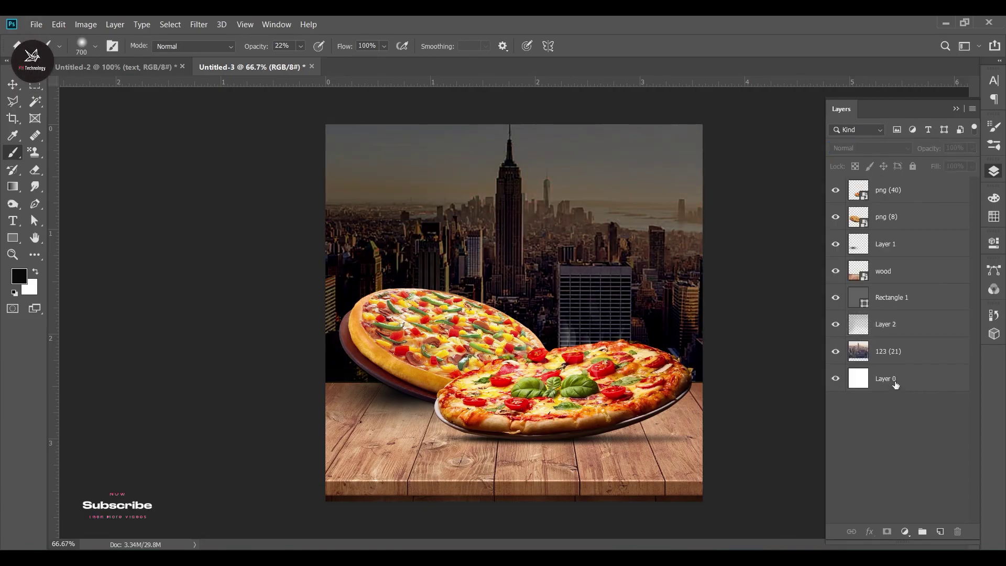
Rasterize the wood layer.
{"action": "left_click", "coordinate": [914, 279]}
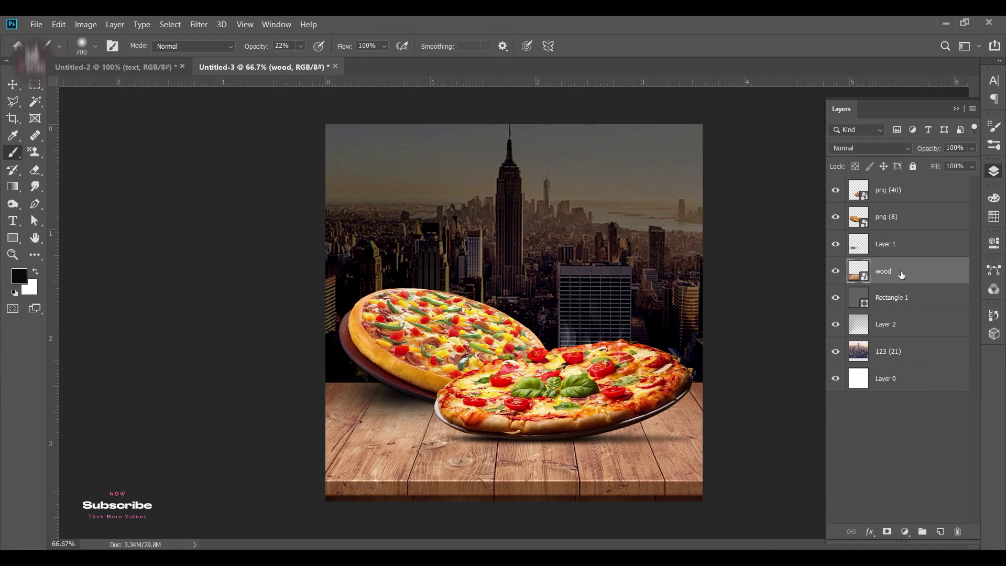
{"action": "right_click", "coordinate": [878, 272]}
{"action": "left_click", "coordinate": [733, 233]}
{"action": "key", "text": "o"}
{"action": "key", "text": "ctrl+minus"}
{"action": "left_click", "coordinate": [918, 477]}
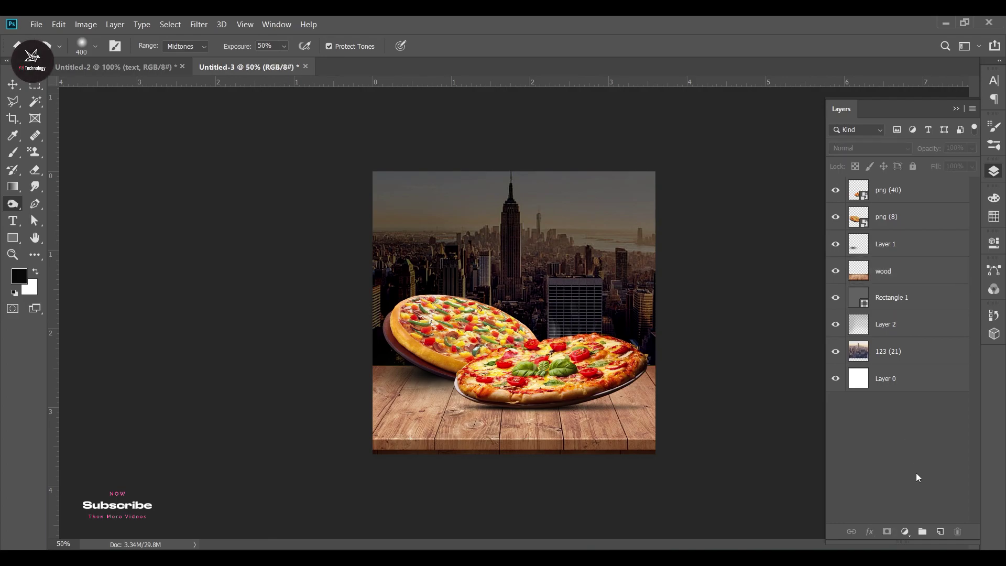
Add a new layer directly above the wood layer and darken the table with a black brush at 22% opacity.
{"action": "left_click", "coordinate": [940, 532]}
{"action": "left_click_drag", "start_coordinate": [913, 318], "coordinate": [913, 273]}
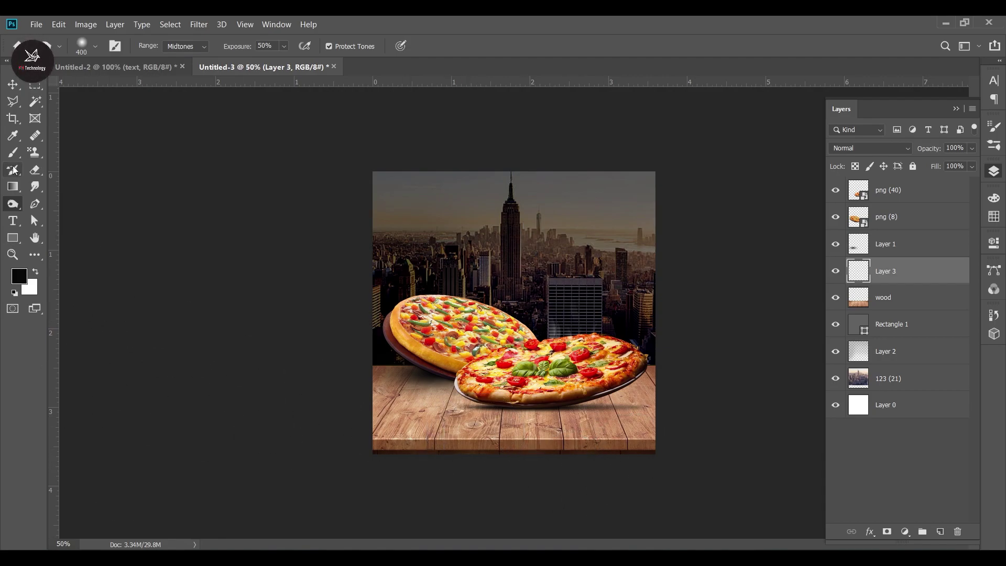
{"action": "left_click", "coordinate": [13, 152]}
{"action": "mouse_move", "coordinate": [390, 450]}
{"action": "left_mouse_down"}
{"action": "mouse_move", "coordinate": [464, 464]}
{"action": "mouse_move", "coordinate": [642, 470]}
{"action": "mouse_move", "coordinate": [675, 437]}
{"action": "mouse_move", "coordinate": [680, 401]}
{"action": "left_mouse_up"}
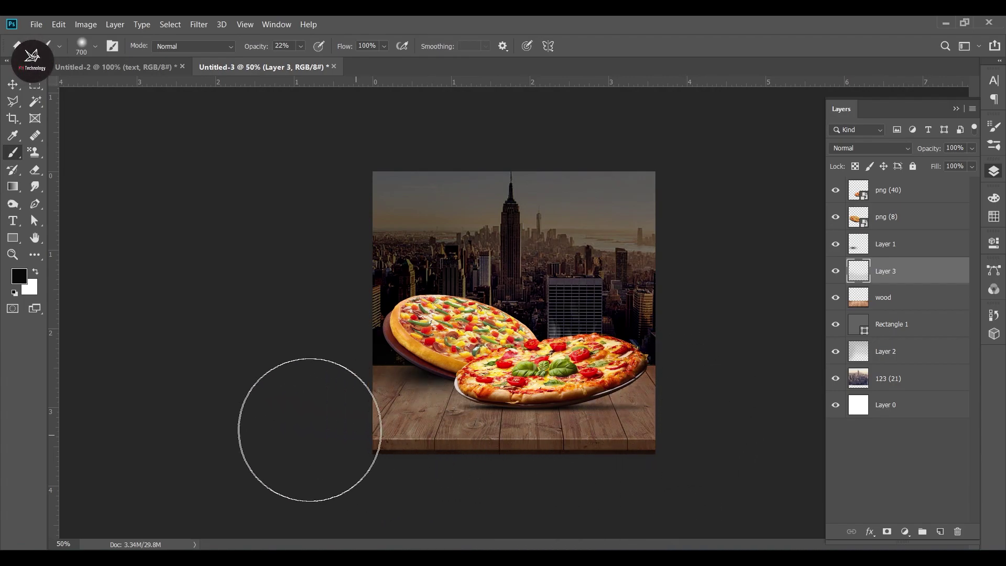
{"action": "left_click", "coordinate": [15, 86]}
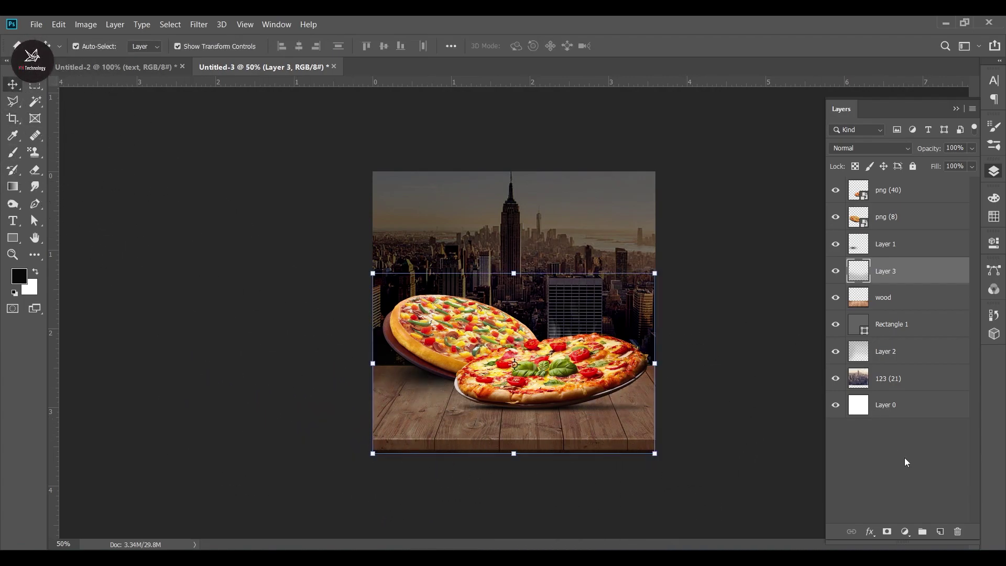
{"action": "left_click", "coordinate": [907, 460]}
{"action": "left_click", "coordinate": [872, 334]}
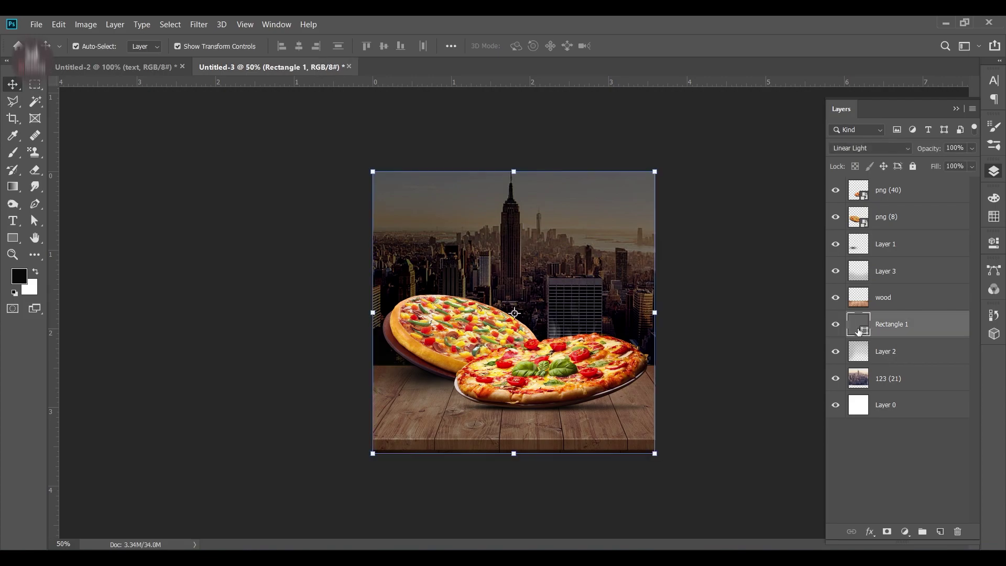
{"action": "left_click", "coordinate": [840, 329]}
{"action": "left_click", "coordinate": [839, 329]}
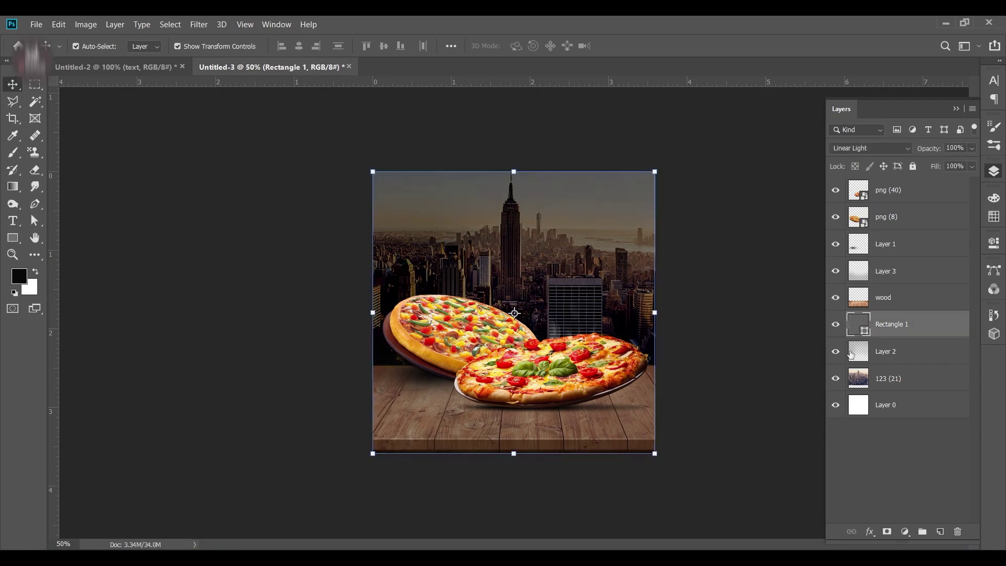
{"action": "left_click", "coordinate": [898, 476]}
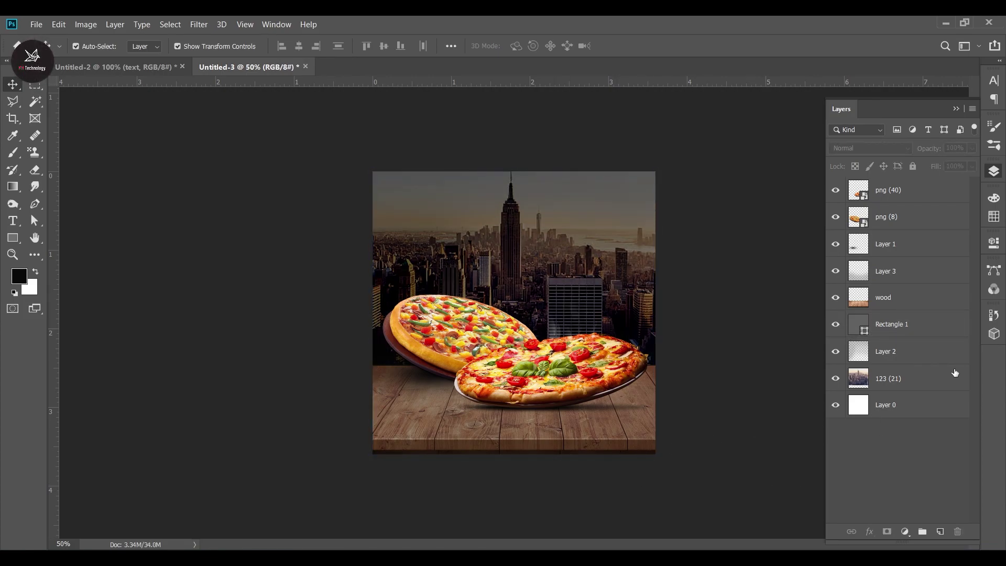
Scale both pizza layers, png (8) and png (40), together down to about 95% of their size.
{"action": "left_click", "coordinate": [901, 216]}
{"action": "left_click", "coordinate": [901, 190], "text": "shift"}
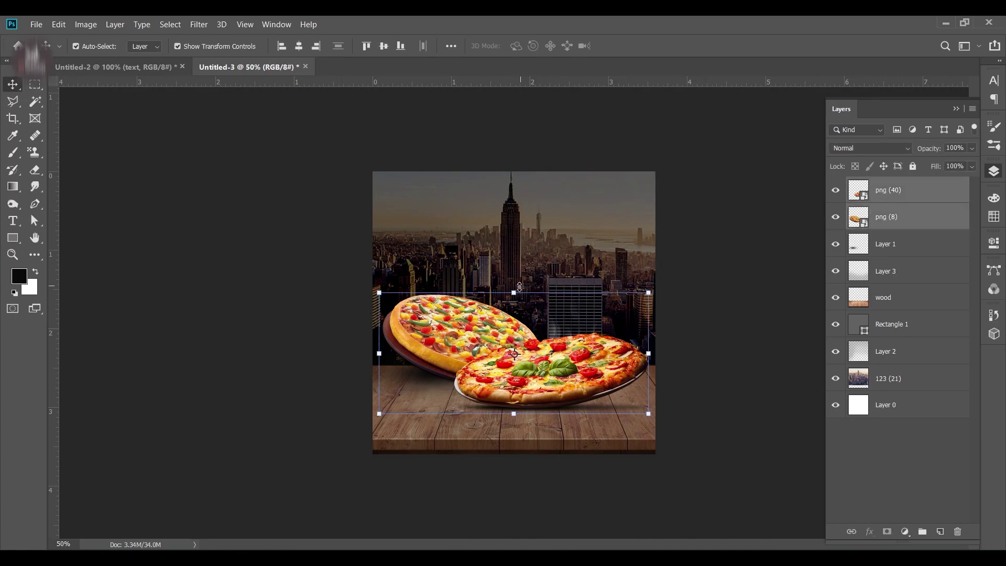
{"action": "left_click_drag", "start_coordinate": [519, 286], "coordinate": [516, 296]}
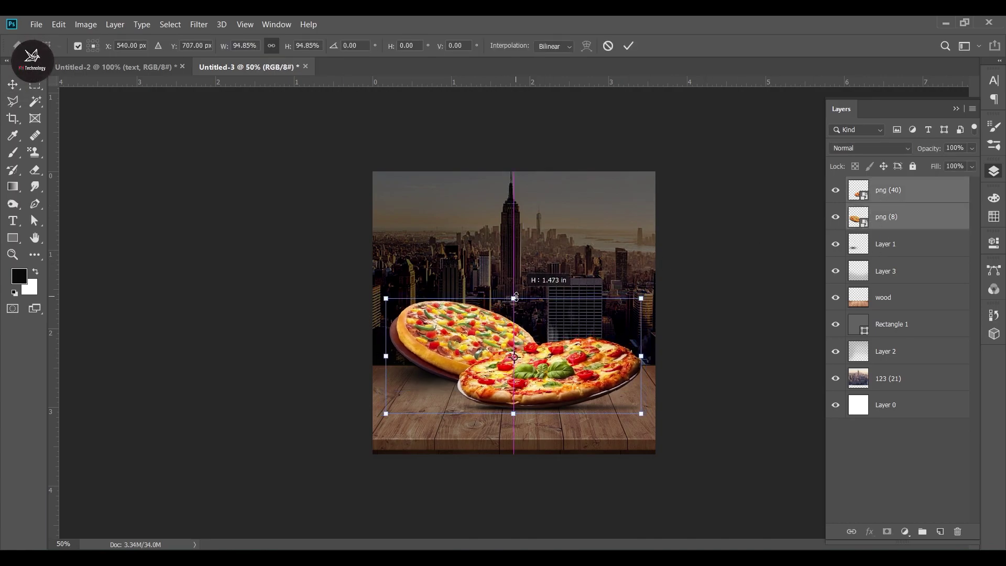
{"action": "left_click", "coordinate": [765, 432]}
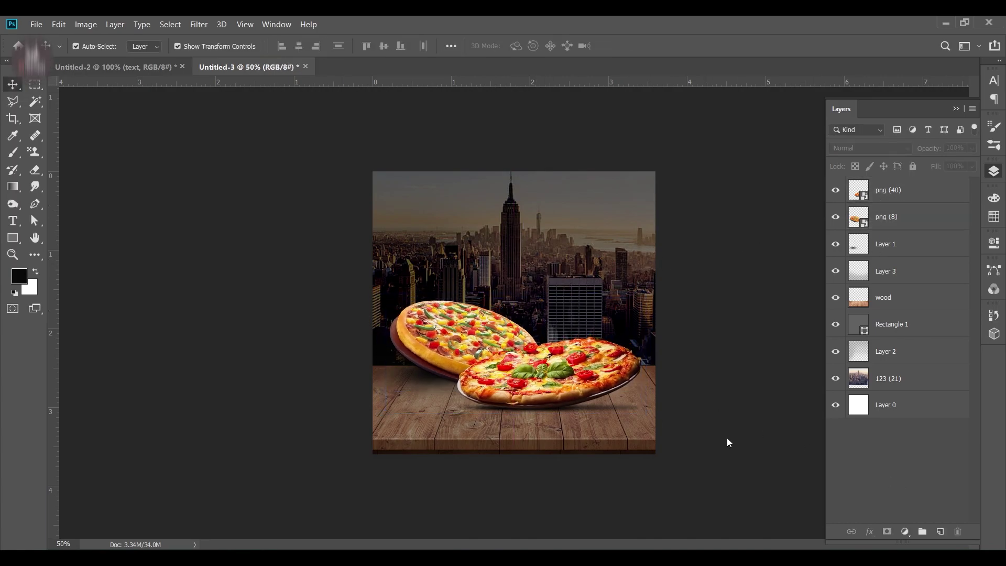
Add the text Pizza over the skyline in orange #d17d07, sampled from the pizza at the back.
{"action": "left_click", "coordinate": [12, 222]}
{"action": "left_click", "coordinate": [522, 47]}
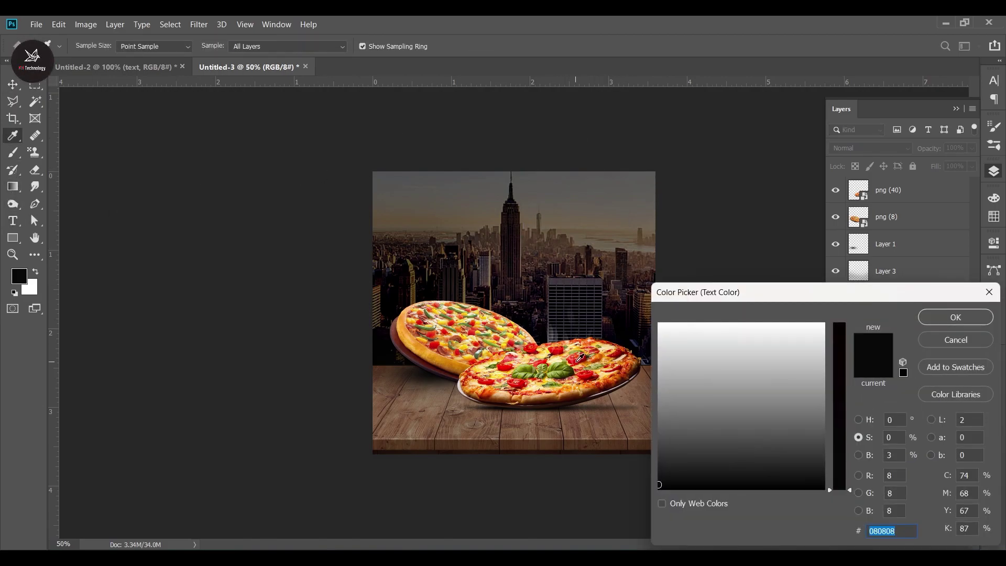
{"action": "left_click", "coordinate": [446, 360]}
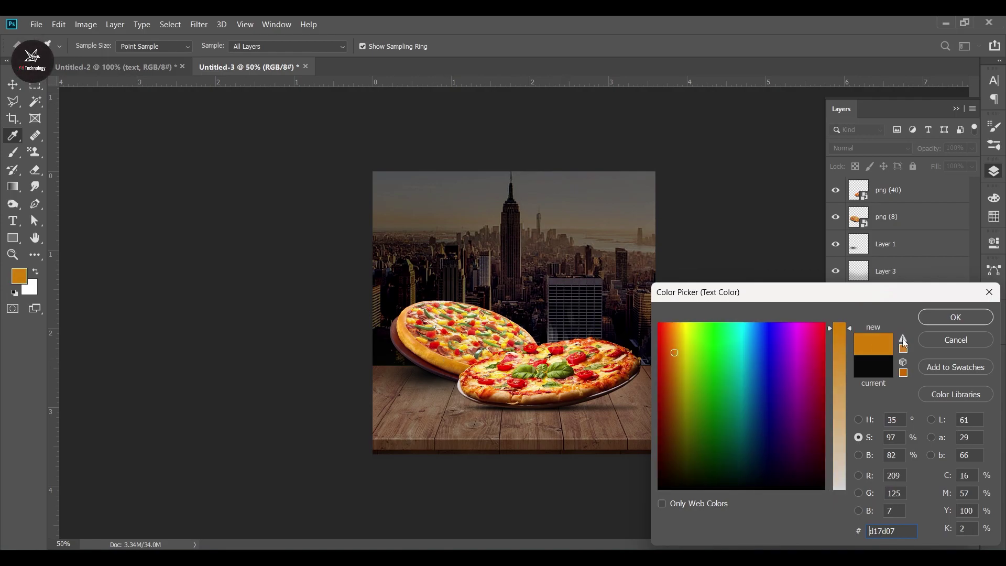
{"action": "left_click", "coordinate": [930, 319]}
{"action": "left_click", "coordinate": [555, 243]}
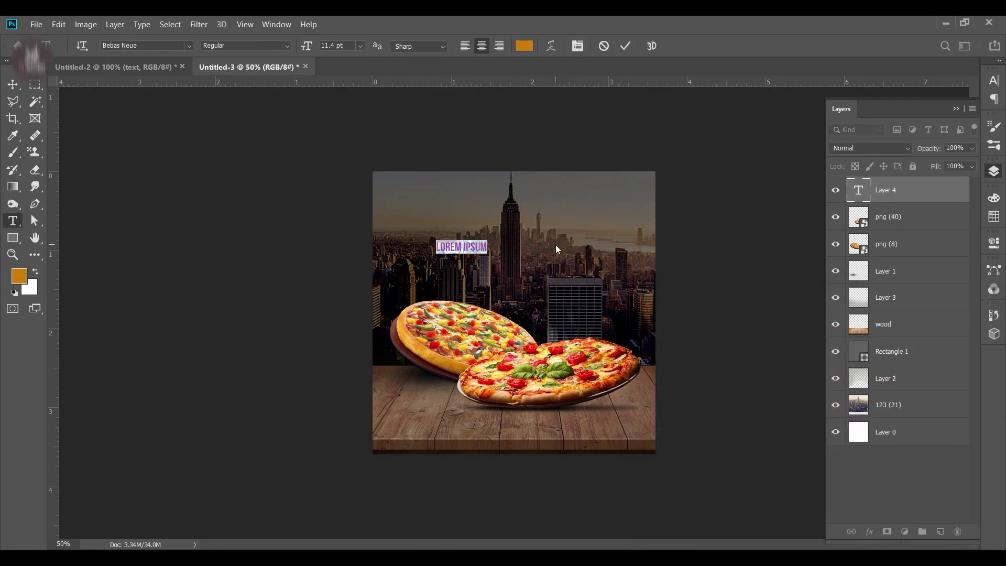
{"action": "type", "text": "PIZZA"}
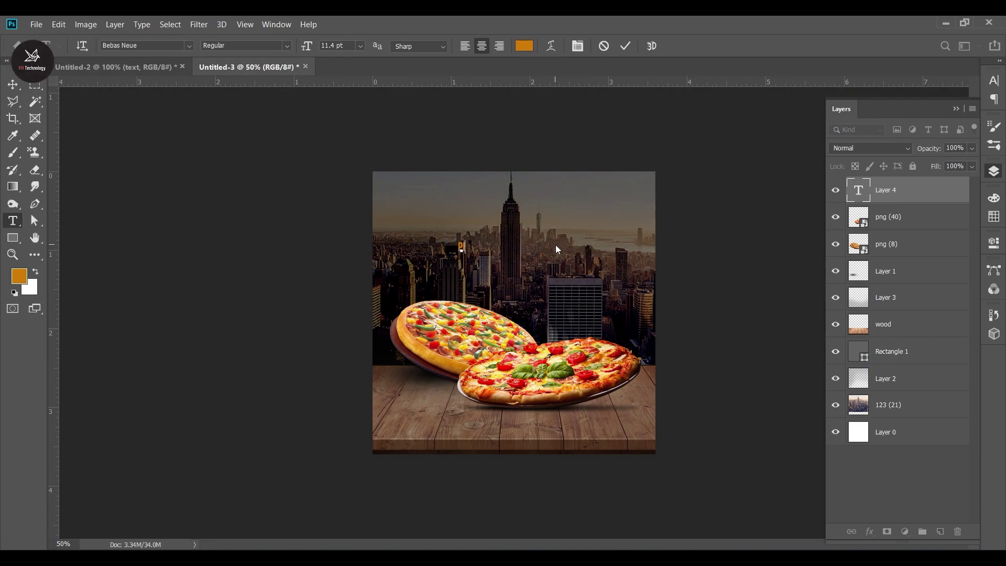
{"action": "left_click", "coordinate": [13, 85]}
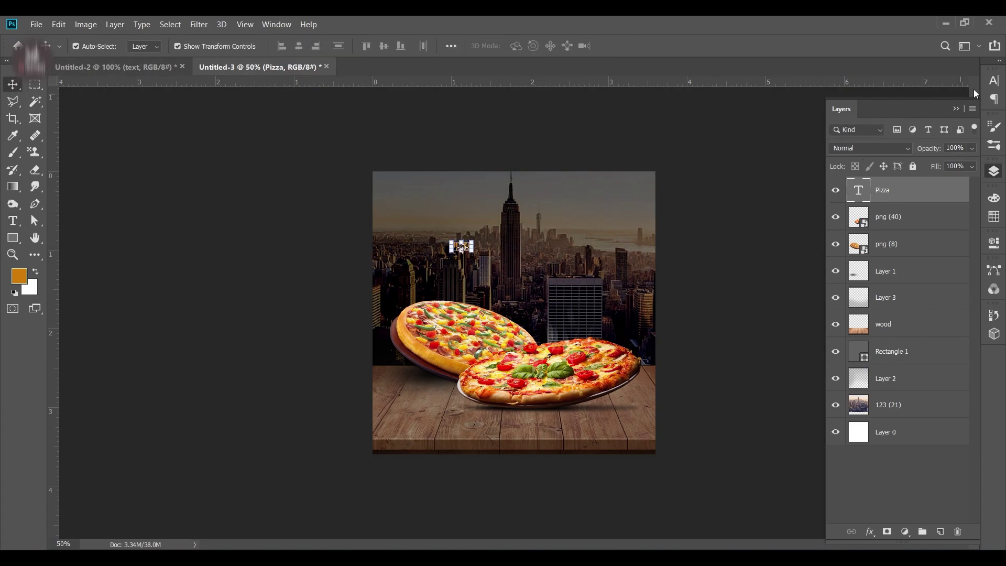
Set the Pizza text to 55.4 pt in the American Captain font.
{"action": "left_click", "coordinate": [994, 80]}
{"action": "left_click", "coordinate": [869, 114]}
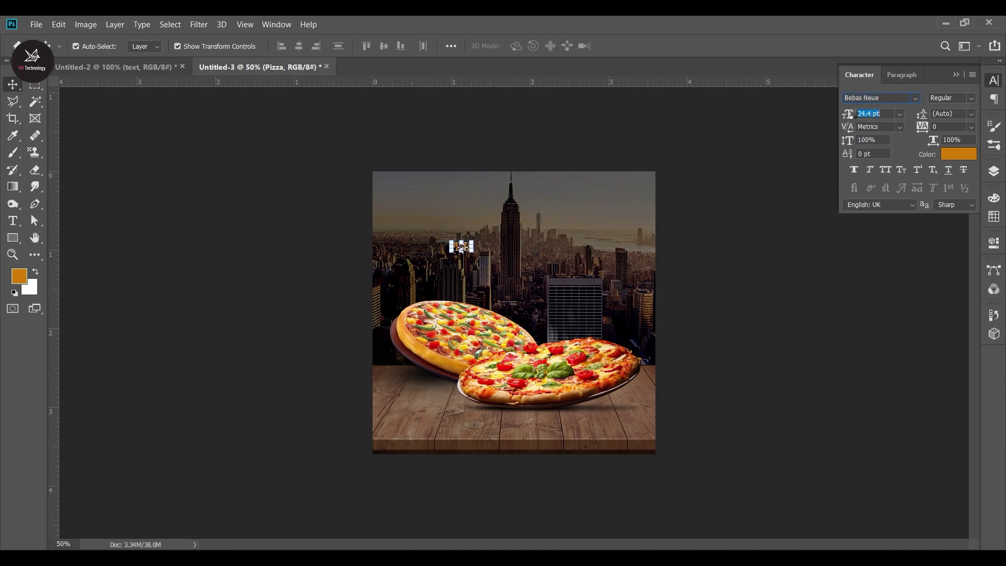
{"action": "scroll", "coordinate": [874, 115], "scroll_direction": "up", "scroll_amount": 20}
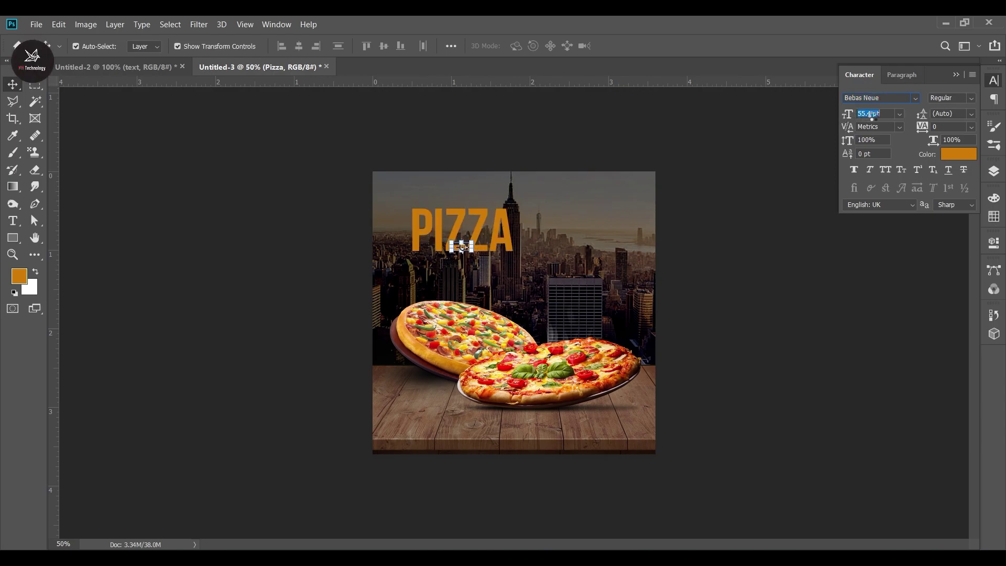
{"action": "left_click", "coordinate": [915, 98]}
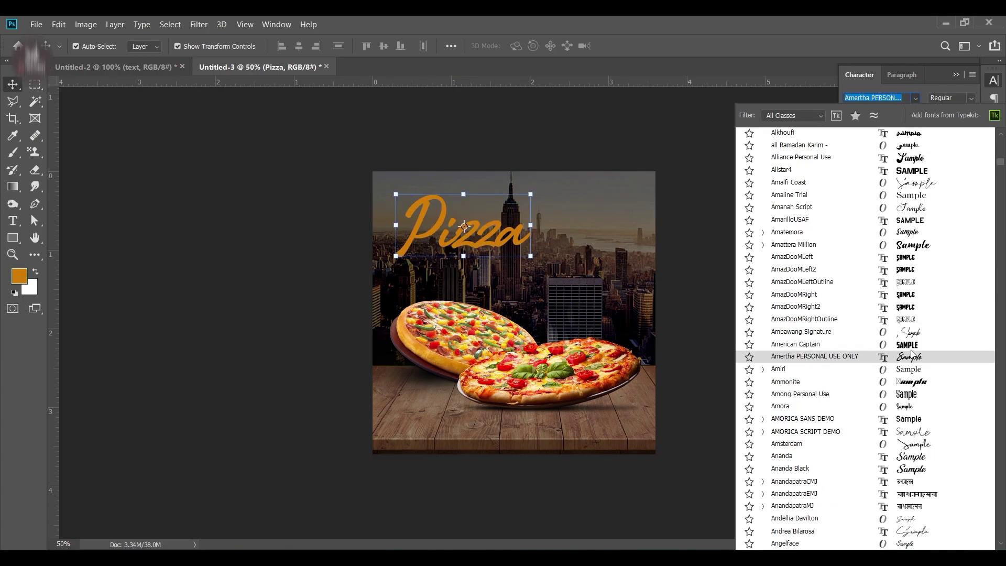
{"action": "left_click", "coordinate": [911, 348]}
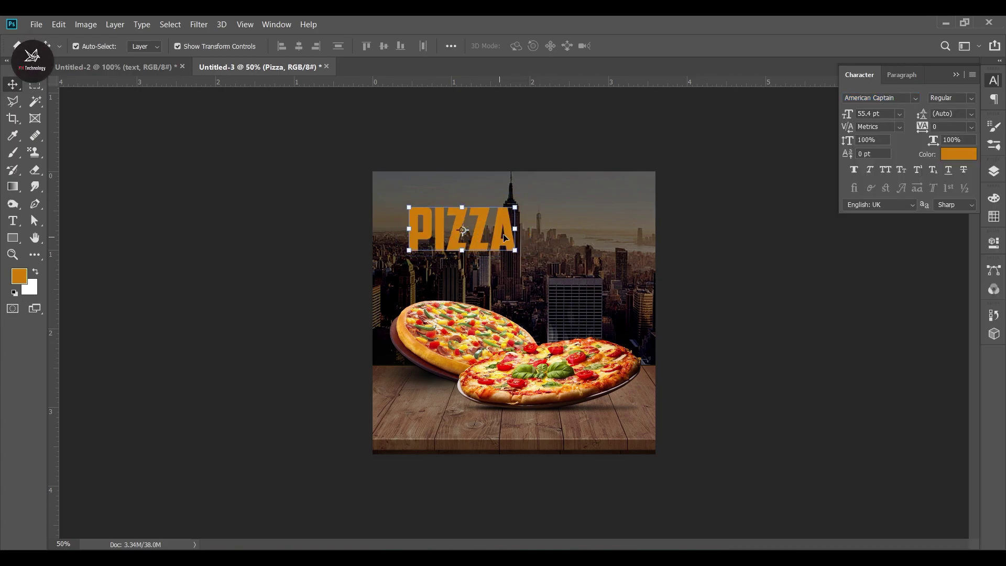
Enlarge the Pizza text to about 161% and centre it horizontally above the pizzas.
{"action": "left_click_drag", "start_coordinate": [516, 229], "coordinate": [566, 241]}
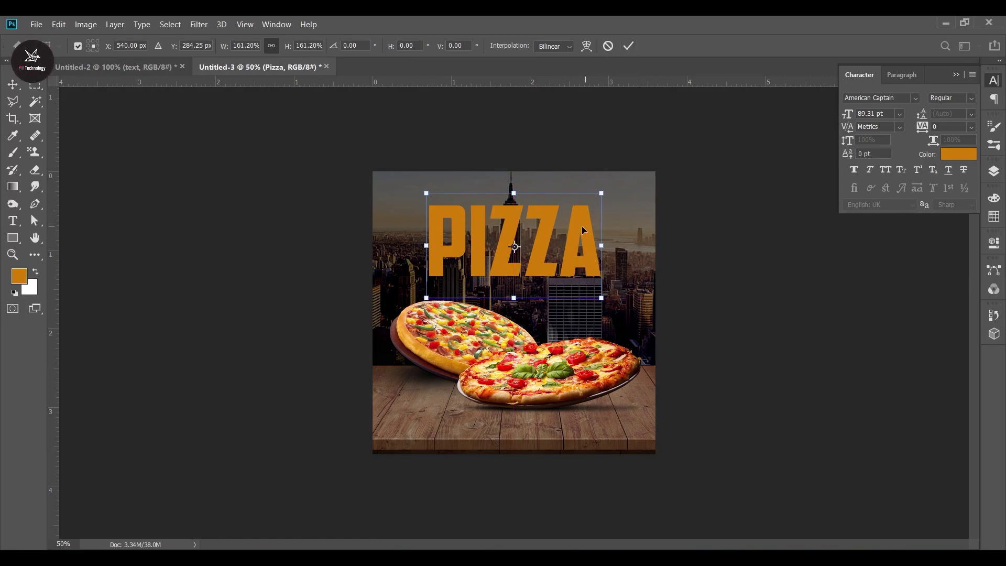
{"action": "right_click", "coordinate": [546, 218]}
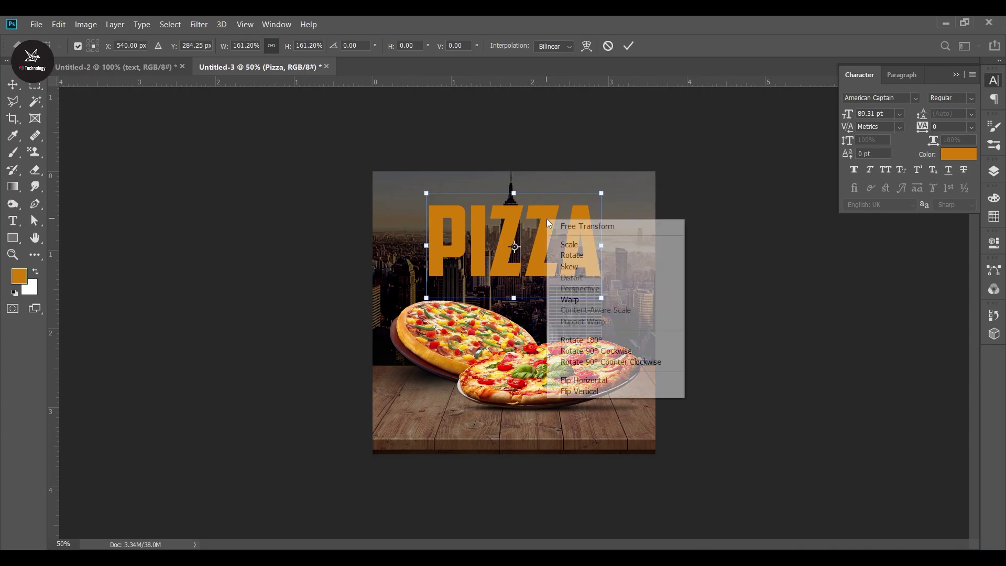
{"action": "left_click", "coordinate": [592, 299]}
{"action": "left_click_drag", "start_coordinate": [582, 212], "coordinate": [577, 212]}
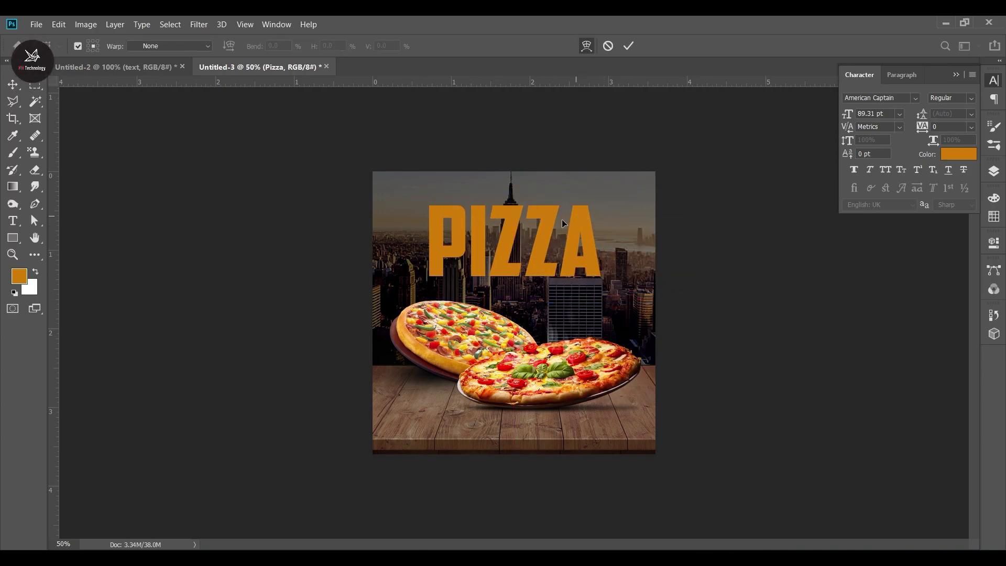
{"action": "left_click", "coordinate": [626, 46]}
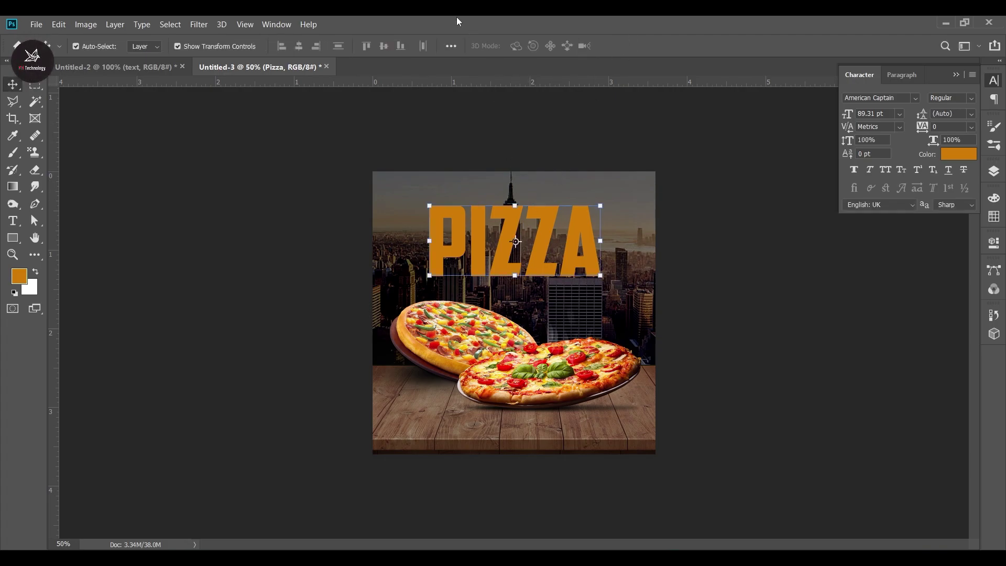
Warp the Pizza text with the Bulge style at a bend of about -24%.
{"action": "key", "text": "ctrl+t"}
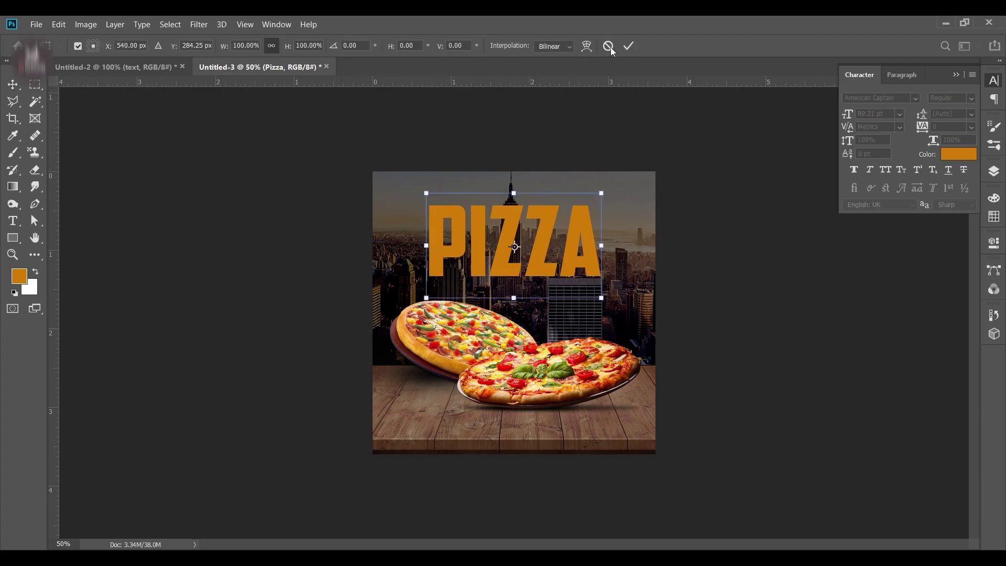
{"action": "left_click", "coordinate": [586, 46]}
{"action": "left_click", "coordinate": [152, 47]}
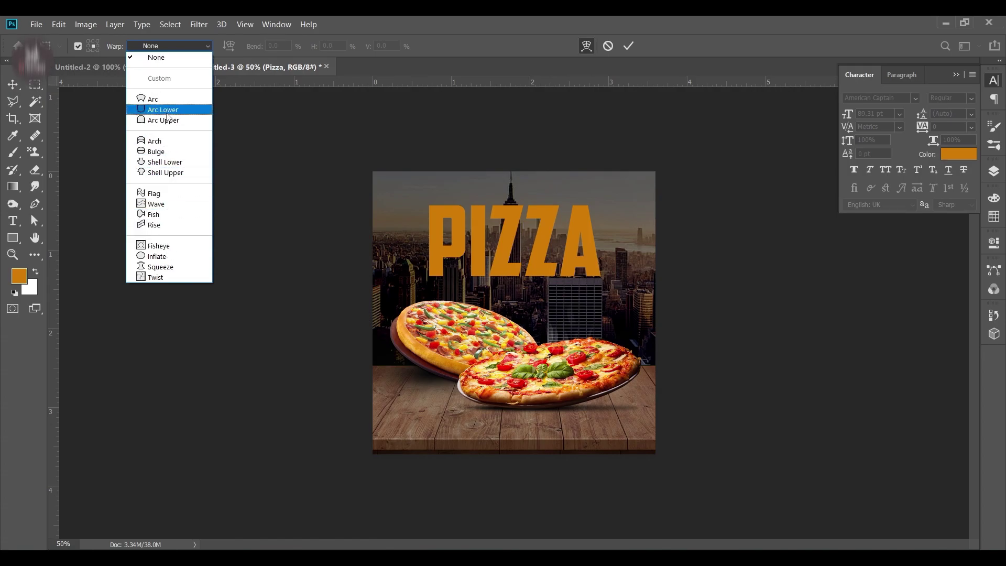
{"action": "left_click", "coordinate": [176, 152]}
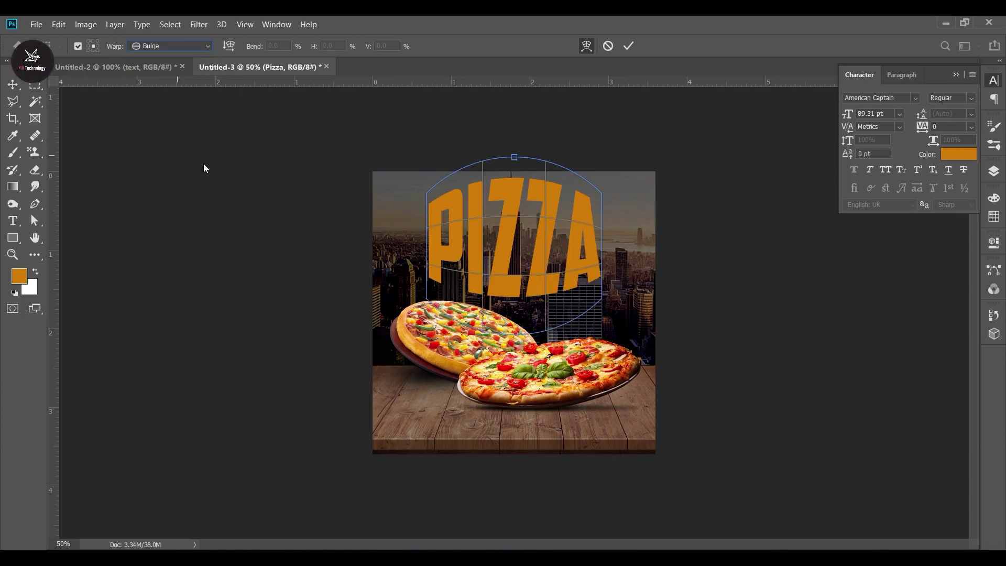
{"action": "left_click_drag", "start_coordinate": [516, 157], "coordinate": [528, 214]}
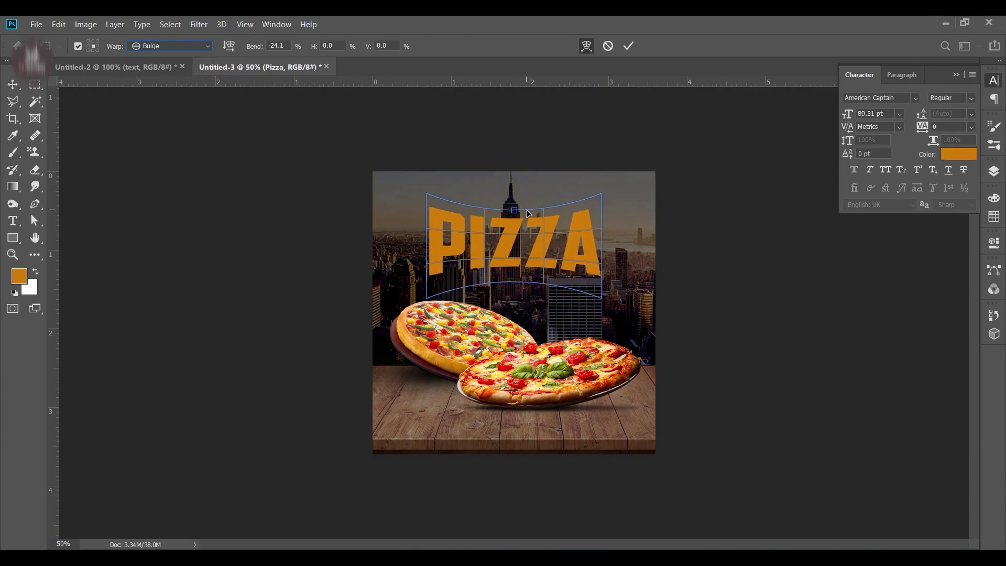
{"action": "left_click", "coordinate": [627, 46]}
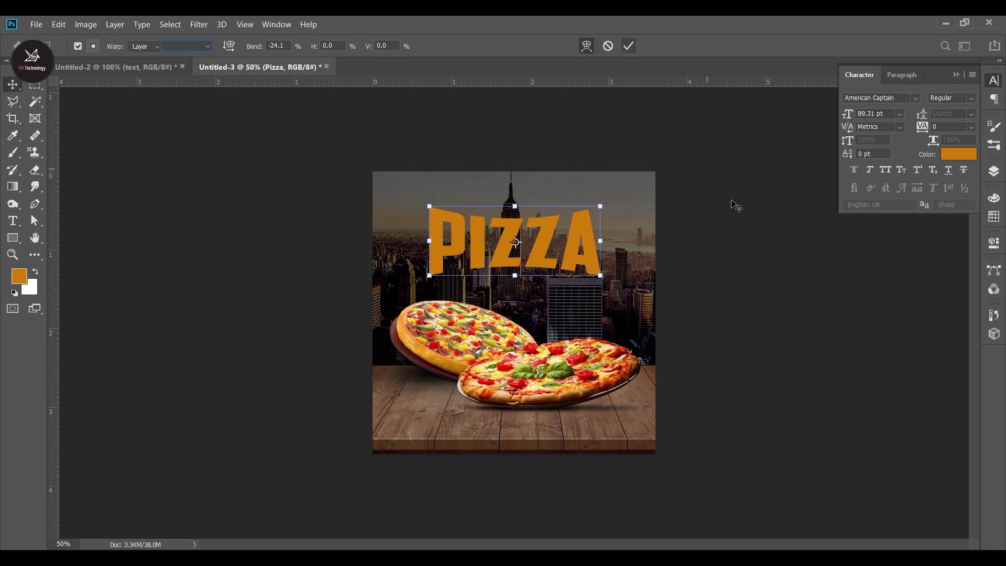
Move the warped Pizza text slightly up, closer to the canvas's upper edge, and deselect it.
{"action": "key", "text": "v"}
{"action": "left_click", "coordinate": [581, 250]}
{"action": "left_click_drag", "start_coordinate": [581, 249], "coordinate": [567, 234]}
{"action": "left_click", "coordinate": [680, 279]}
Add the text restaurent in Montserrat Medium just below the Pizza title.
{"action": "left_click", "coordinate": [13, 220]}
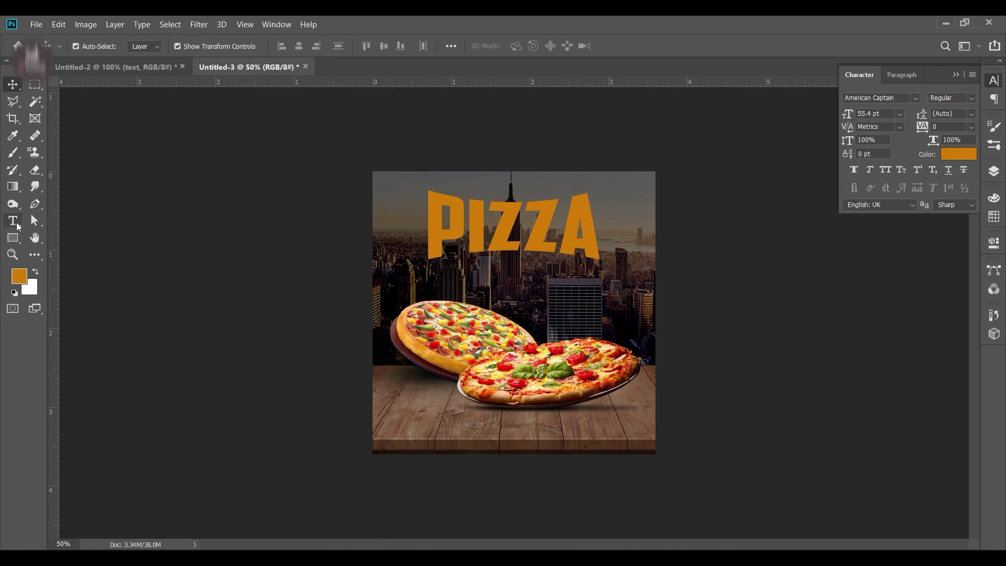
{"action": "left_click", "coordinate": [917, 99]}
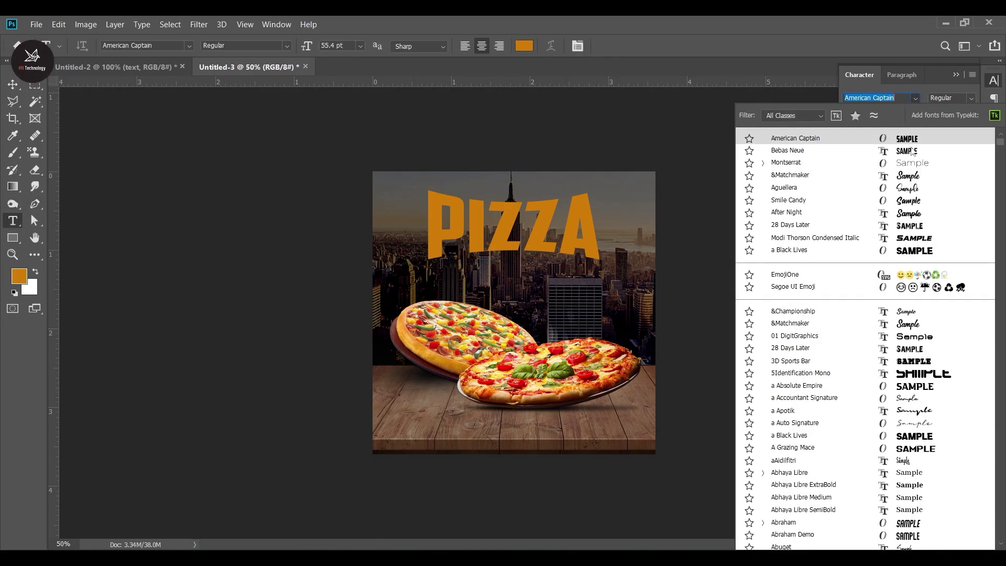
{"action": "left_click", "coordinate": [916, 164]}
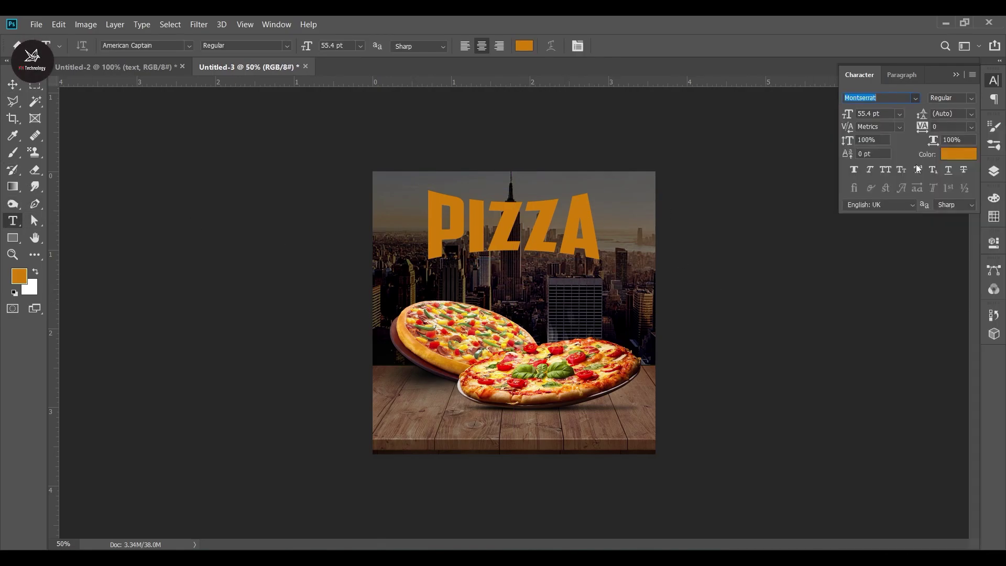
{"action": "left_click", "coordinate": [969, 98]}
{"action": "left_click", "coordinate": [925, 195]}
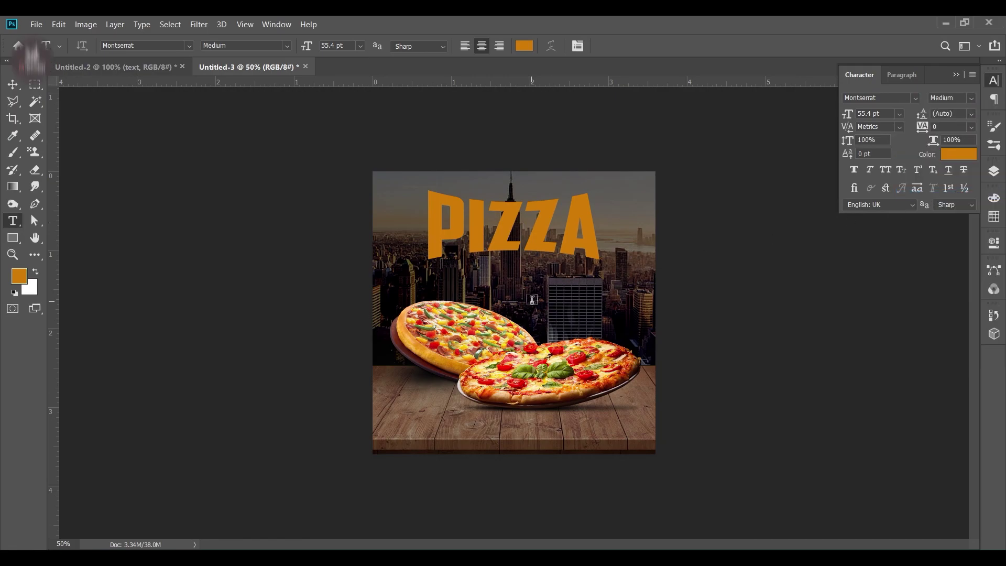
{"action": "left_click", "coordinate": [531, 299]}
{"action": "type", "text": "re"}
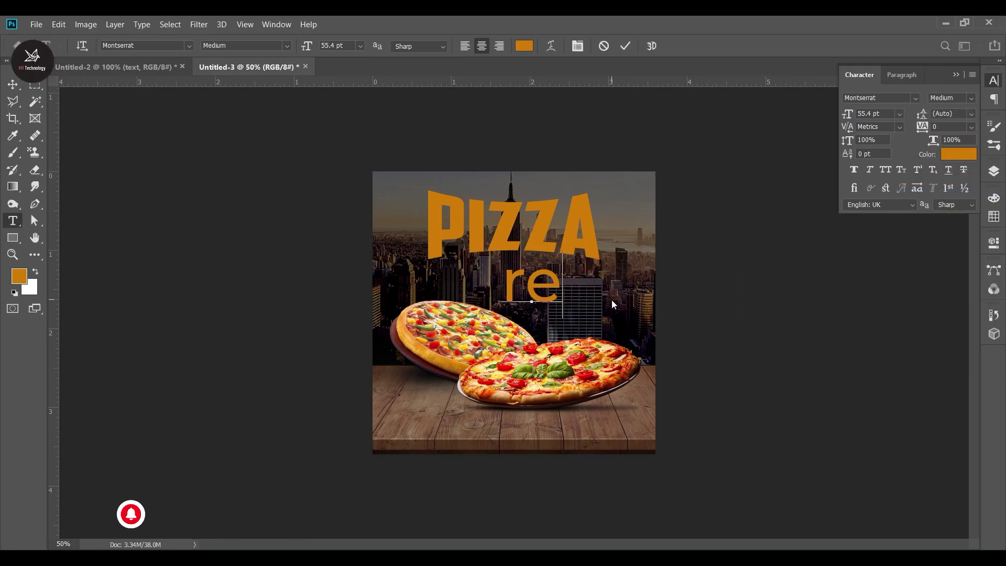
{"action": "type", "text": "staurer"}
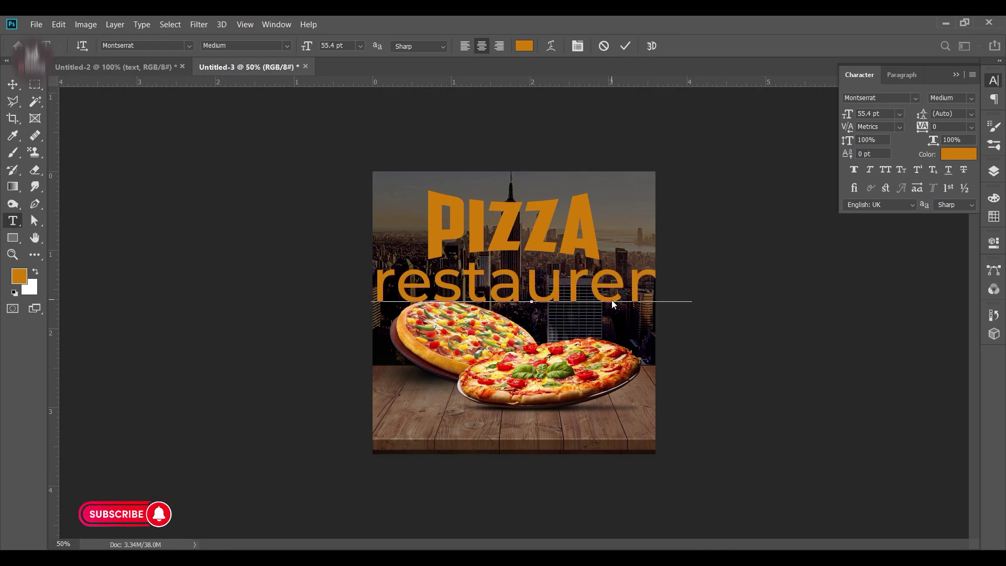
{"action": "left_click", "coordinate": [627, 42]}
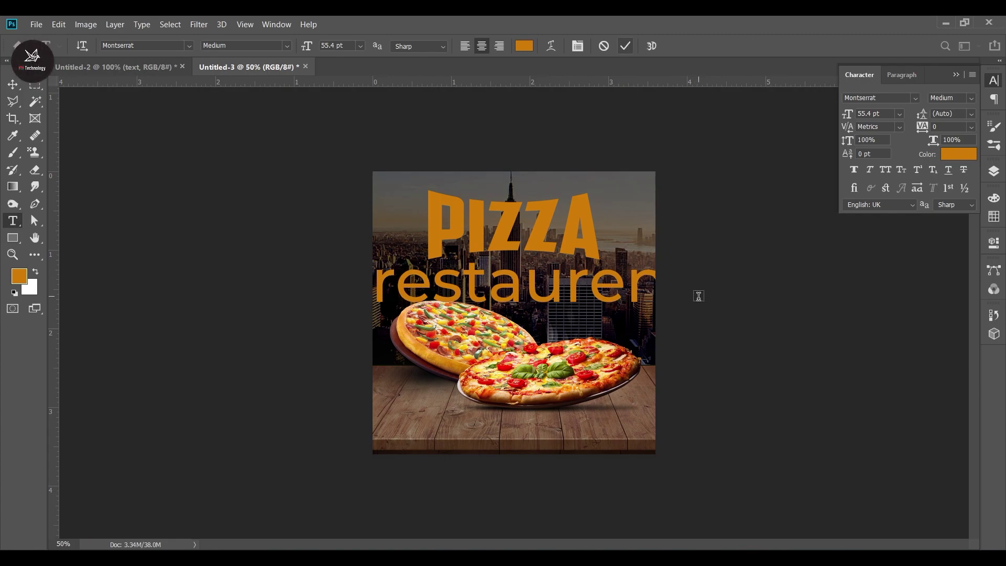
Scale the restaurent text down to about 31% and centre it horizontally beneath the Pizza title.
{"action": "key", "text": "v"}
{"action": "left_click_drag", "start_coordinate": [378, 281], "coordinate": [515, 283]}
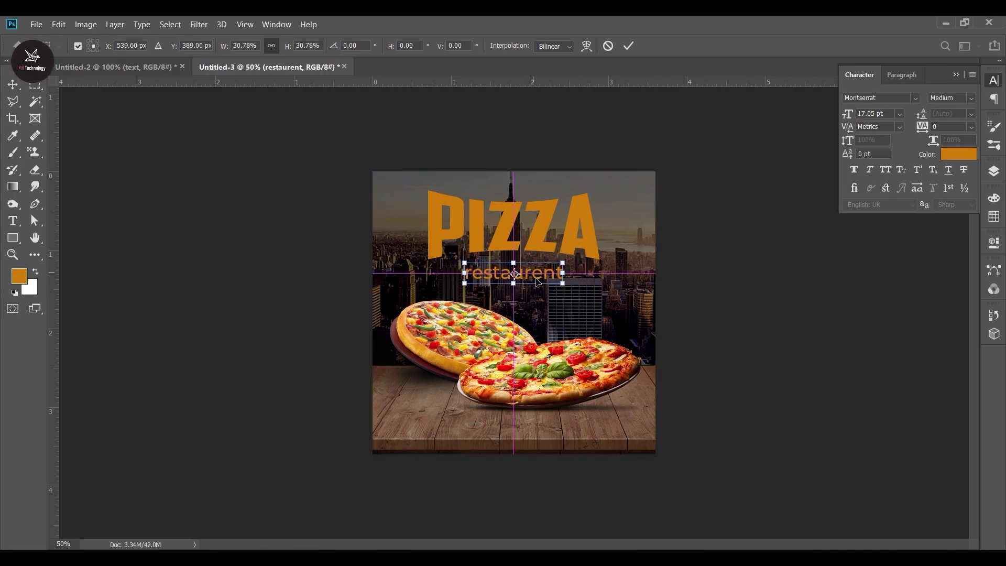
{"action": "left_click", "coordinate": [629, 47]}
Change the restaurent text to all caps and reduce its size to 8 pt.
{"action": "left_click", "coordinate": [854, 171]}
{"action": "left_click", "coordinate": [853, 169]}
{"action": "left_click", "coordinate": [885, 170]}
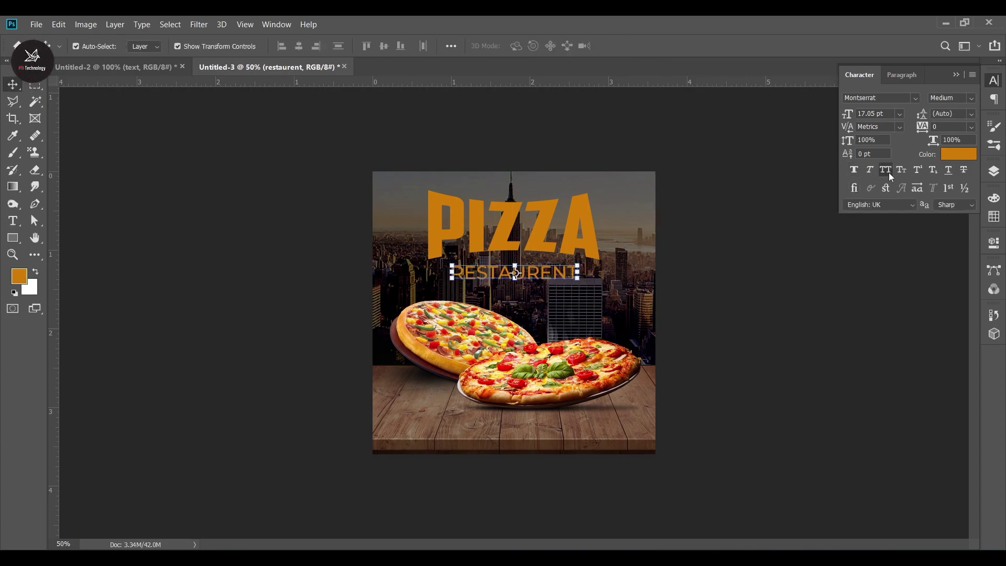
{"action": "left_click_drag", "start_coordinate": [579, 272], "coordinate": [537, 274]}
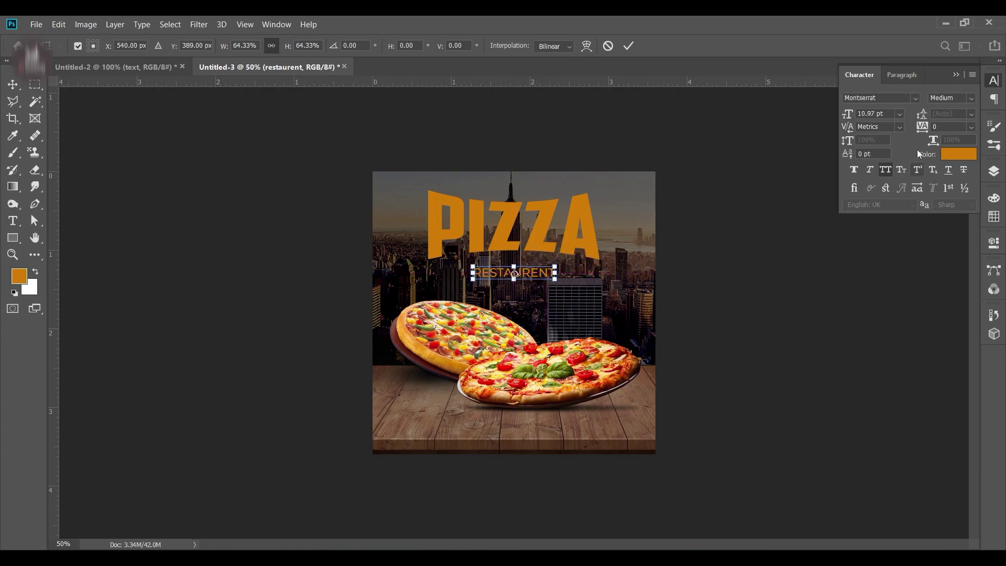
{"action": "left_click", "coordinate": [628, 46]}
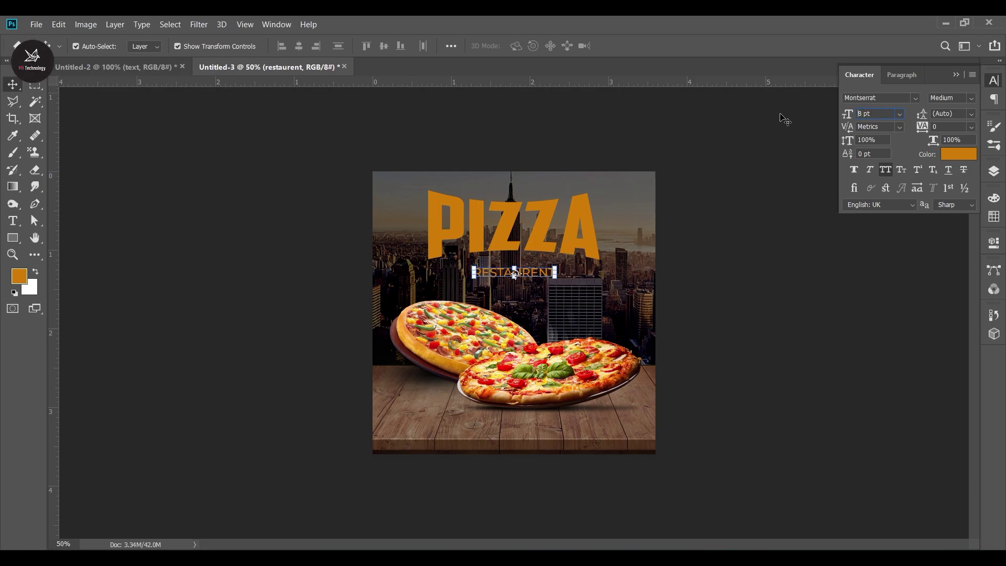
{"action": "left_click", "coordinate": [533, 281]}
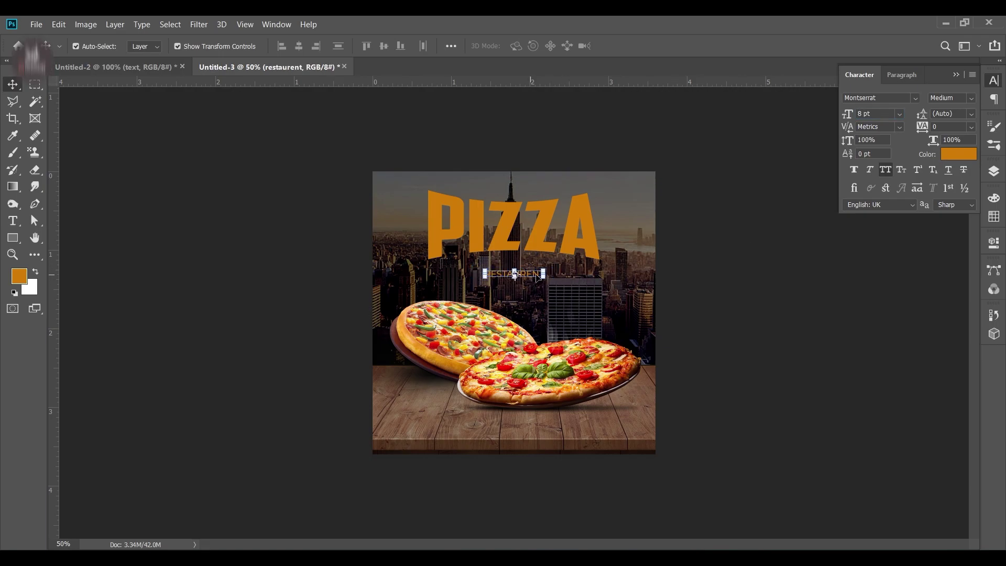
Recolour the restaurent text to white (ffffff).
{"action": "left_click", "coordinate": [947, 154]}
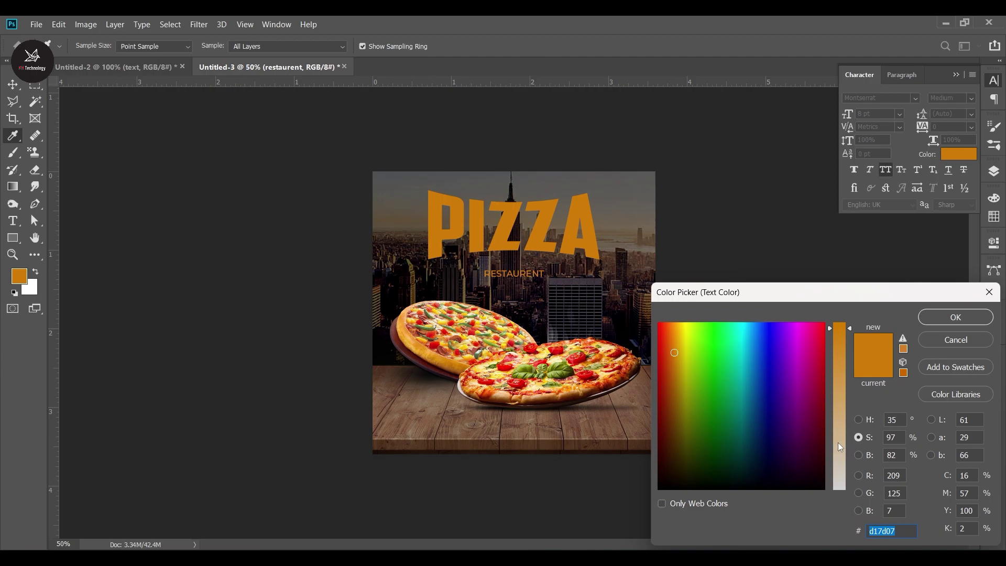
{"action": "type", "text": "ffffff"}
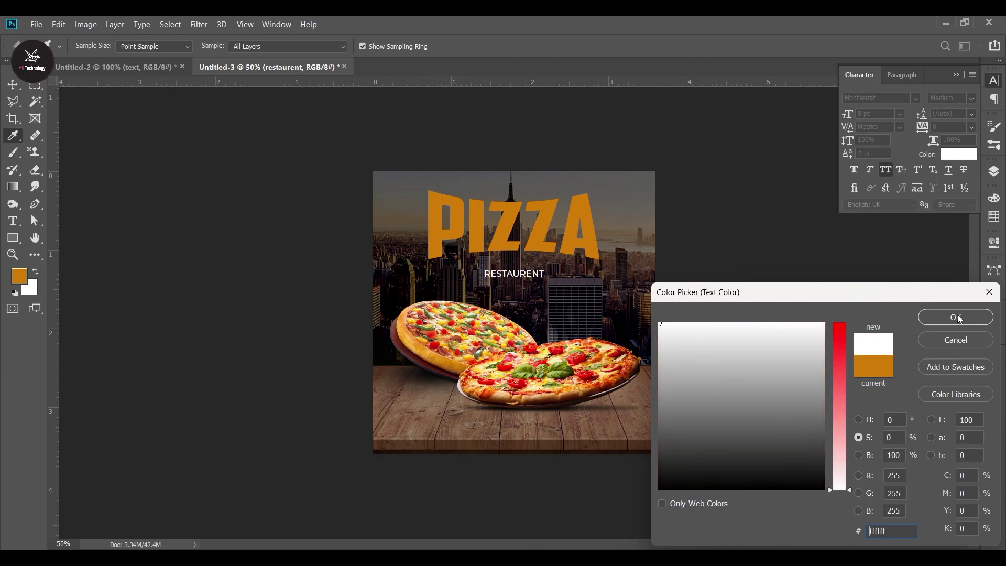
{"action": "left_click", "coordinate": [956, 318]}
Widen the tracking of the restaurent text to 500 and deselect the text.
{"action": "left_click", "coordinate": [971, 127]}
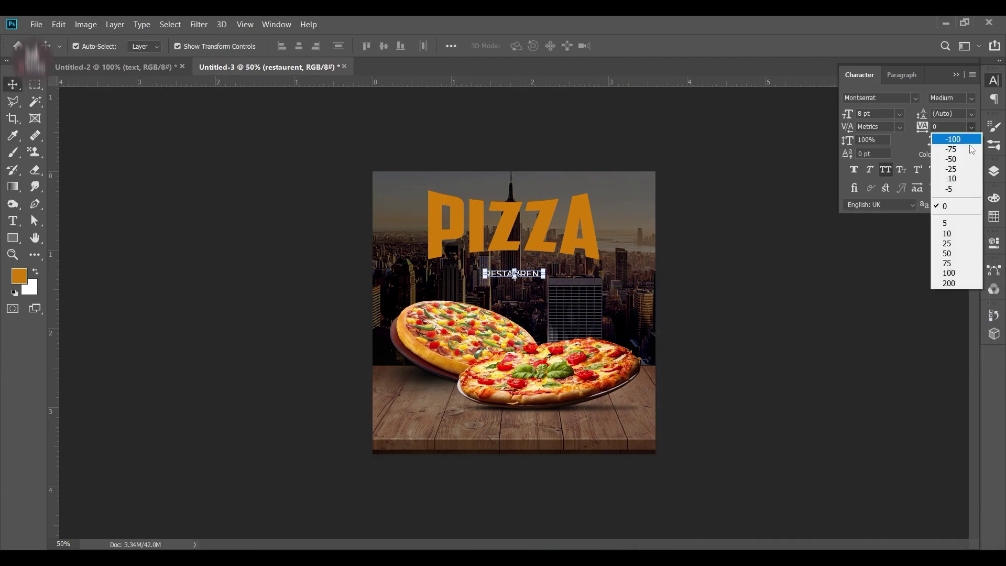
{"action": "left_click", "coordinate": [943, 284]}
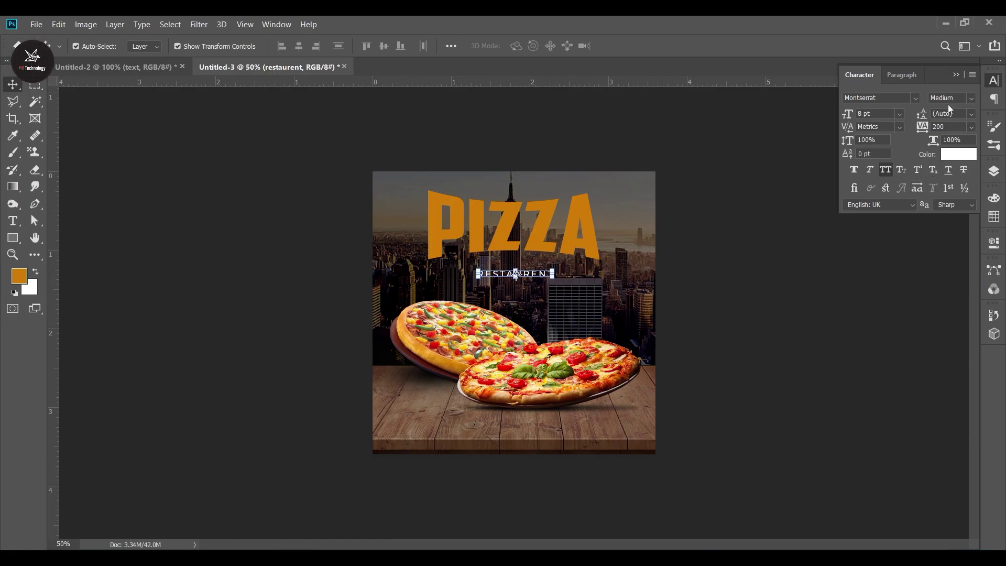
{"action": "type", "text": "400"}
{"action": "key", "text": "Return"}
{"action": "left_click", "coordinate": [770, 302]}
{"action": "left_click_drag", "start_coordinate": [529, 278], "coordinate": [543, 277]}
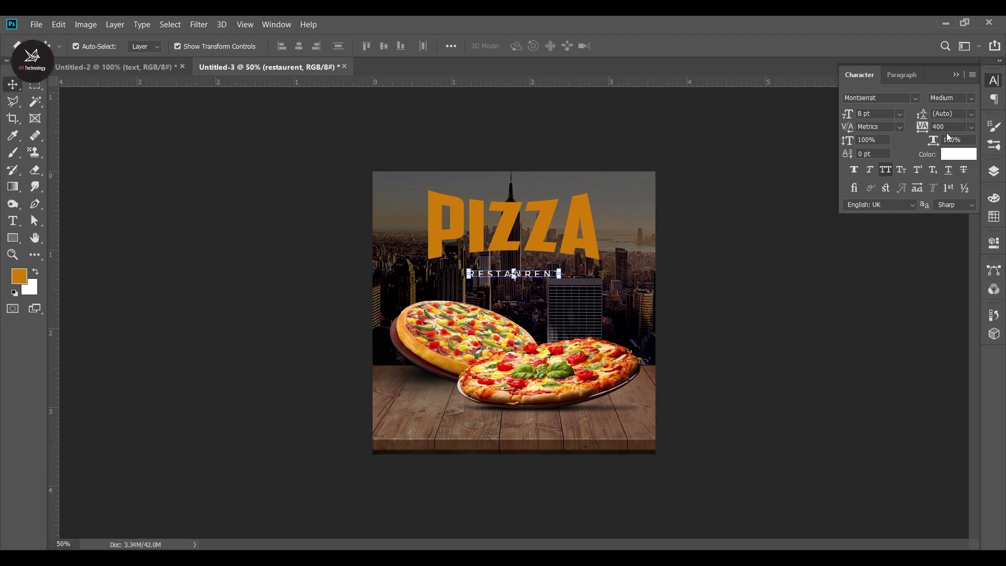
{"action": "type", "text": "500"}
{"action": "key", "text": "Return"}
{"action": "left_click", "coordinate": [543, 285]}
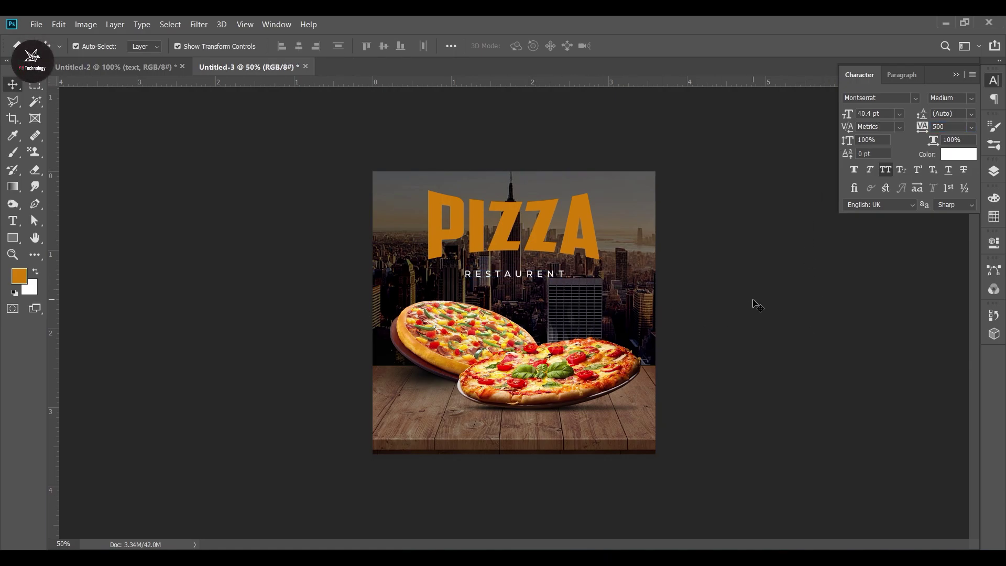
Shrink the warped Pizza title slightly, keeping it centred above the restaurent text.
{"action": "left_click", "coordinate": [591, 235]}
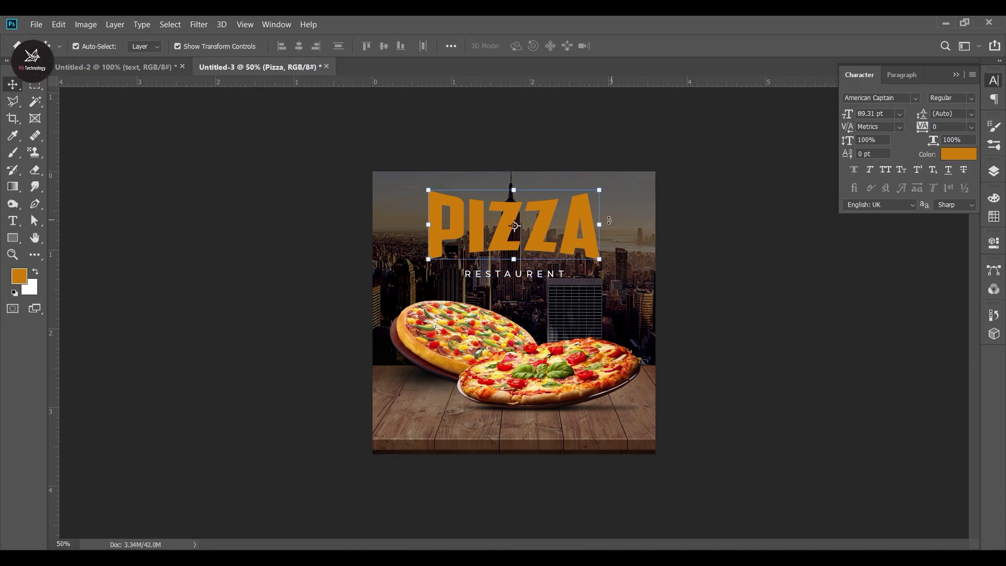
{"action": "left_click_drag", "start_coordinate": [600, 224], "coordinate": [569, 233]}
{"action": "key", "text": "Return"}
Align the restaurent text to the horizontal centre of the canvas and clear the selection.
{"action": "left_click", "coordinate": [550, 275]}
{"action": "left_click_drag", "start_coordinate": [550, 276], "coordinate": [550, 276]}
{"action": "key", "text": "ctrl+a"}
{"action": "left_click", "coordinate": [299, 46]}
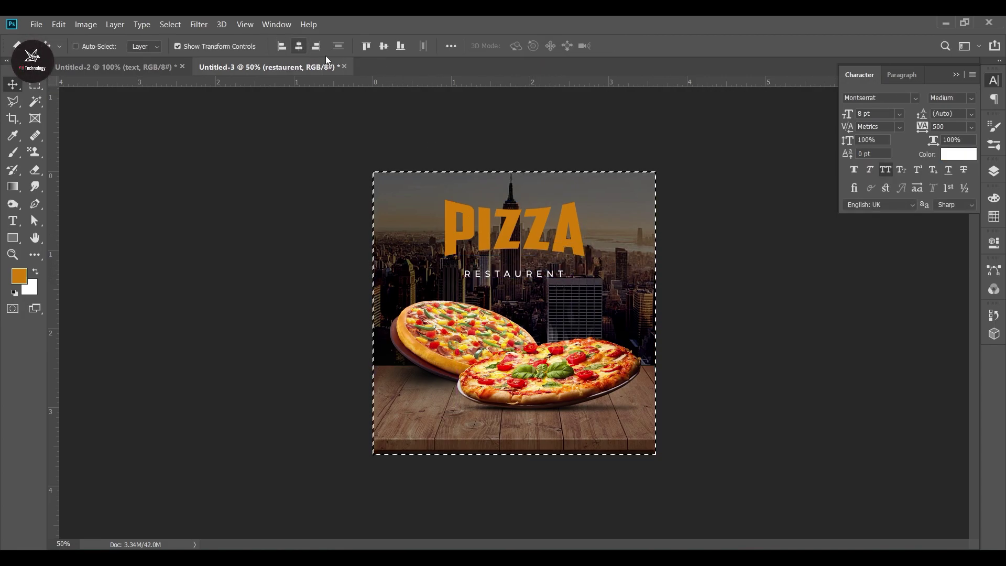
{"action": "key", "text": "ctrl+d"}
{"action": "left_click", "coordinate": [789, 315]}
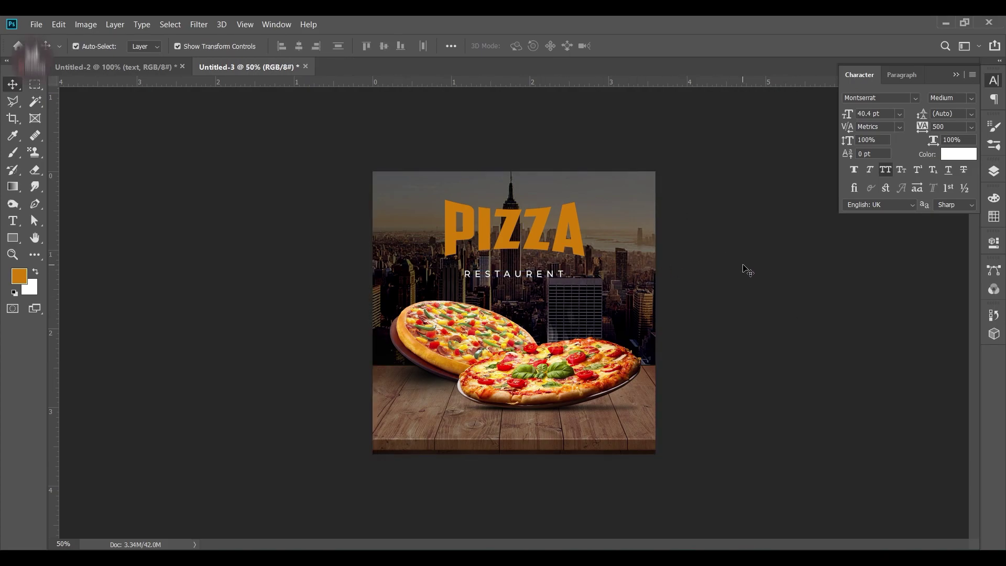
Create a new empty layer and place it directly above the wood layer.
{"action": "left_click", "coordinate": [994, 171]}
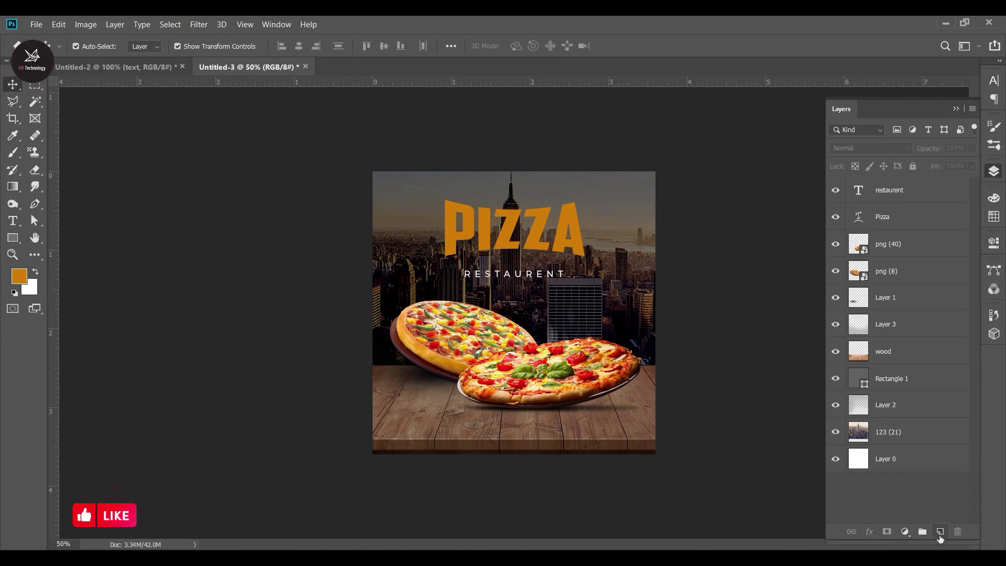
{"action": "left_click", "coordinate": [940, 533]}
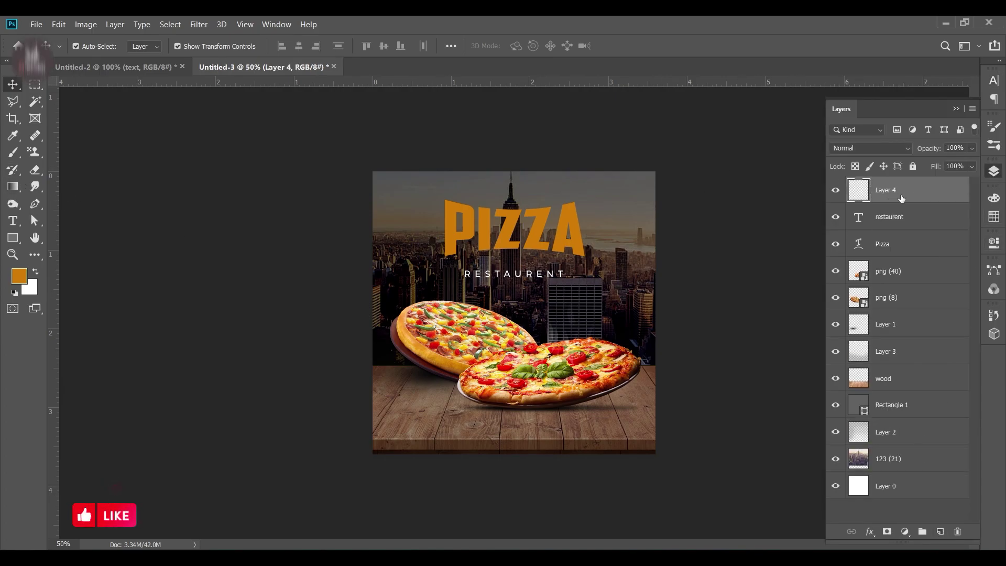
{"action": "left_click_drag", "start_coordinate": [922, 193], "coordinate": [937, 365]}
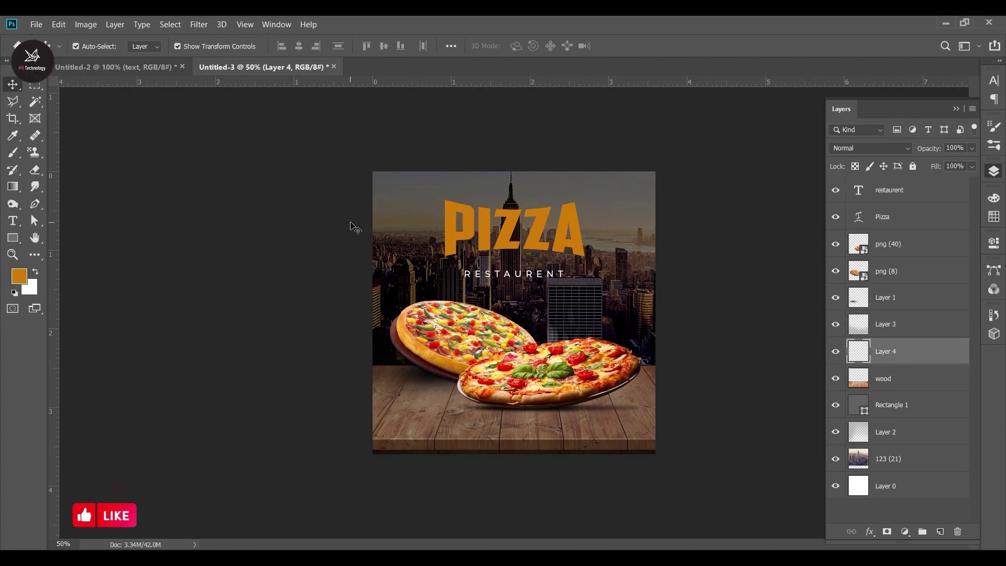
Paint soft dark grey (1f1f1f) shading over the table and skyline on the new layer with the Brush at 22% opacity.
{"action": "left_click", "coordinate": [12, 156]}
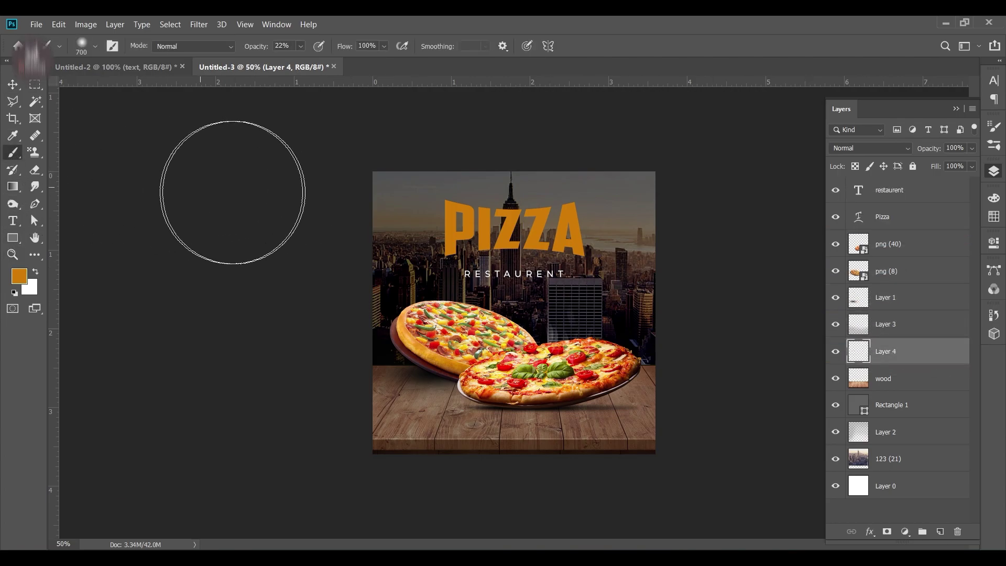
{"action": "left_click", "coordinate": [22, 278]}
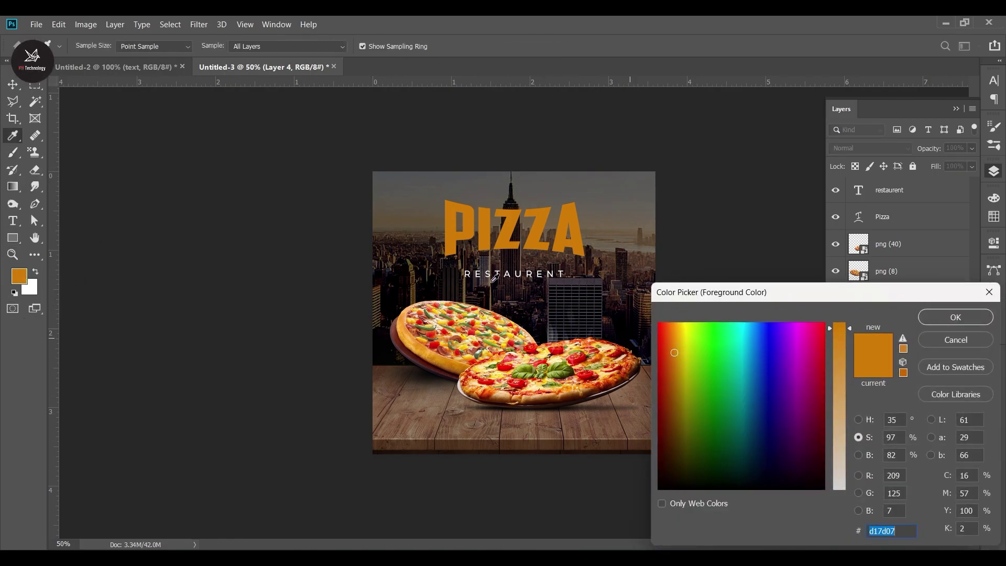
{"action": "left_click", "coordinate": [562, 323]}
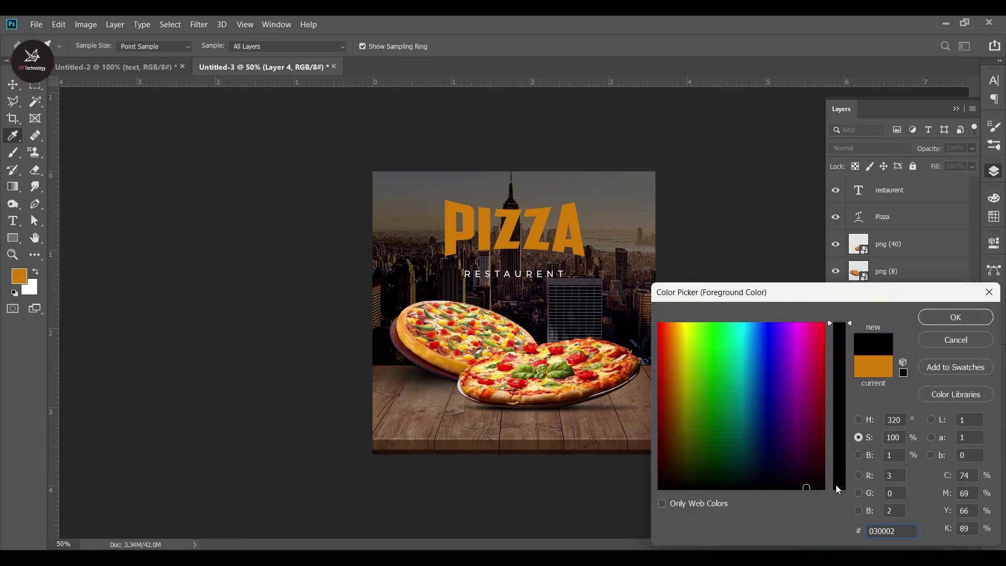
{"action": "left_click_drag", "start_coordinate": [837, 488], "coordinate": [836, 504]}
{"action": "mouse_move", "coordinate": [765, 467]}
{"action": "left_mouse_down"}
{"action": "mouse_move", "coordinate": [700, 442]}
{"action": "mouse_move", "coordinate": [660, 469]}
{"action": "left_mouse_up"}
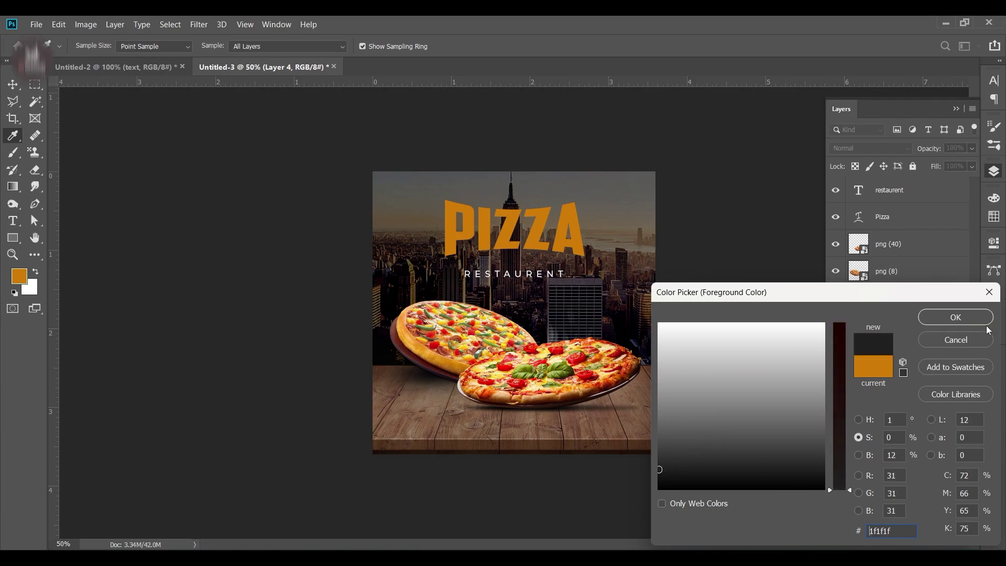
{"action": "left_click", "coordinate": [985, 318]}
{"action": "key", "text": "b"}
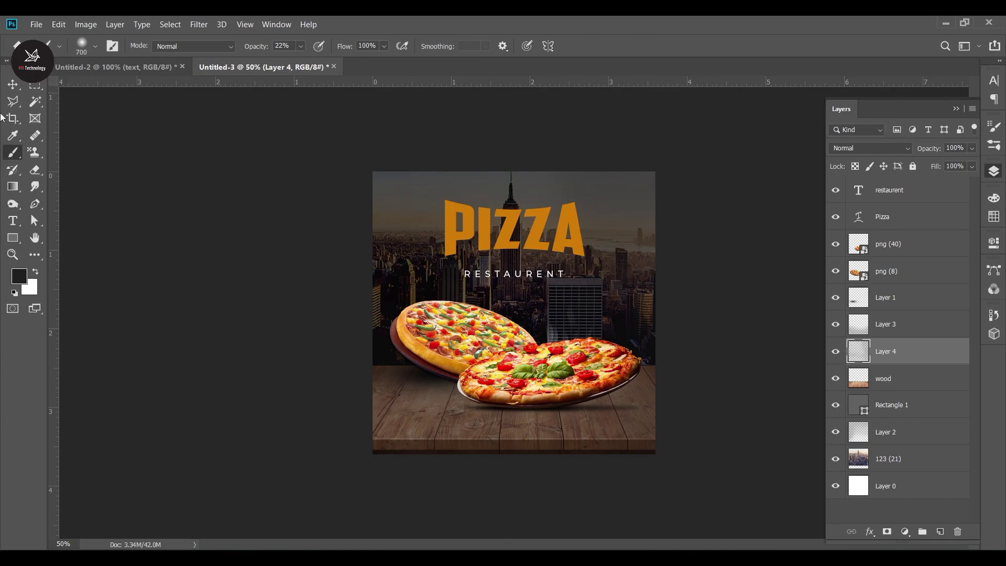
{"action": "left_click", "coordinate": [12, 84]}
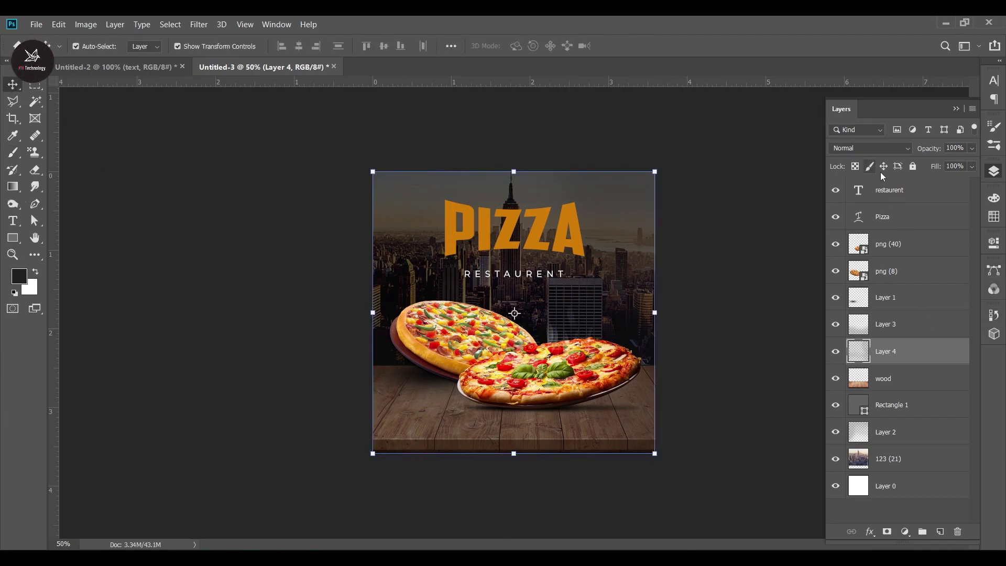
{"action": "left_click", "coordinate": [771, 304]}
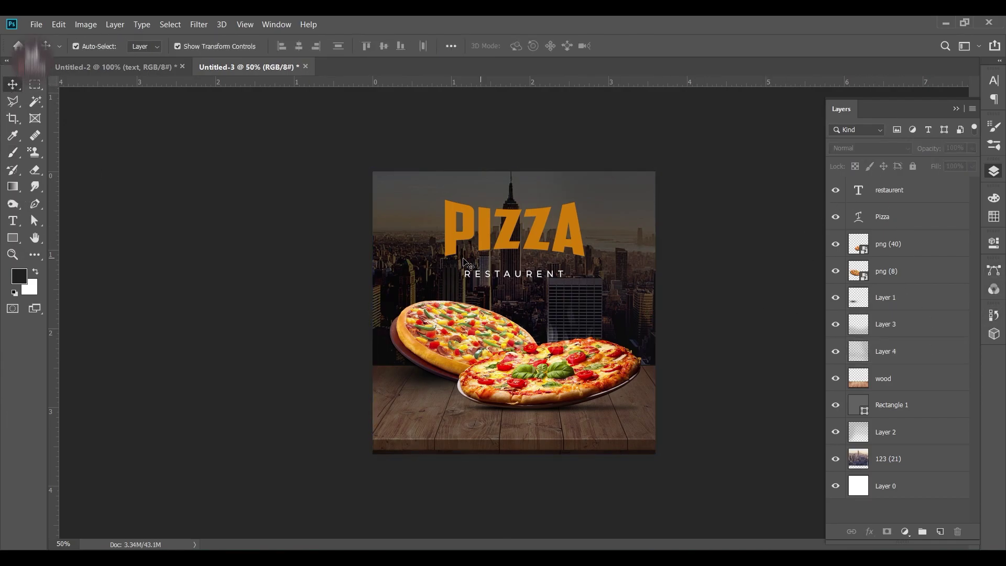
Add the two-line text logo here in Montserrat Bold near the canvas's upper-left area.
{"action": "key", "text": "t"}
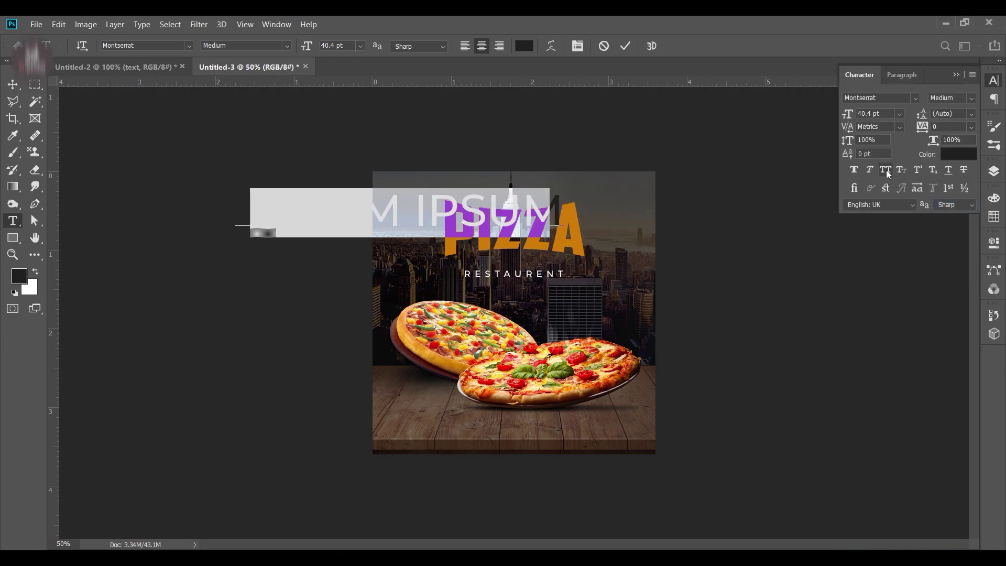
{"action": "left_click", "coordinate": [888, 174]}
{"action": "left_click", "coordinate": [951, 98]}
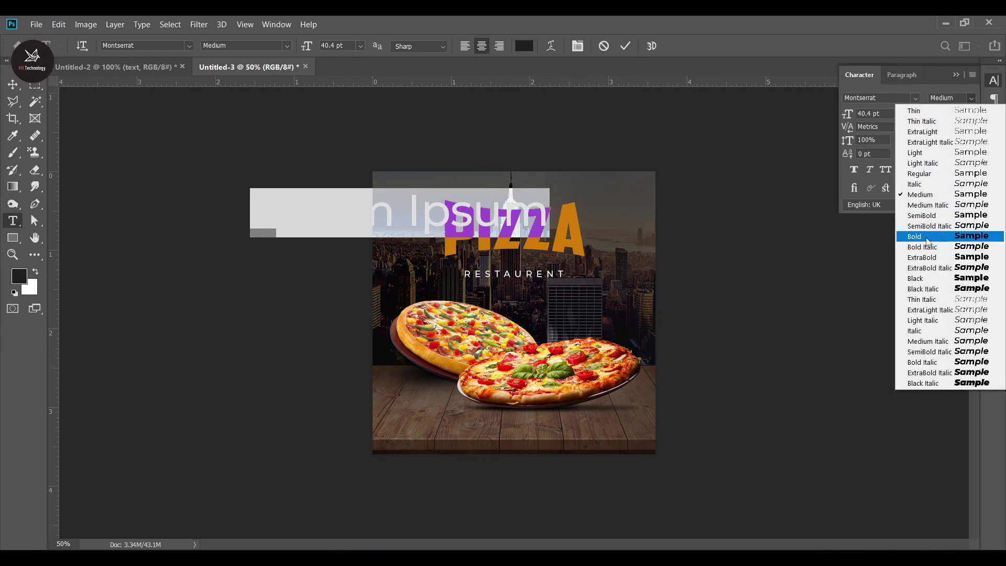
{"action": "left_click", "coordinate": [938, 234]}
{"action": "type", "text": "Logo"}
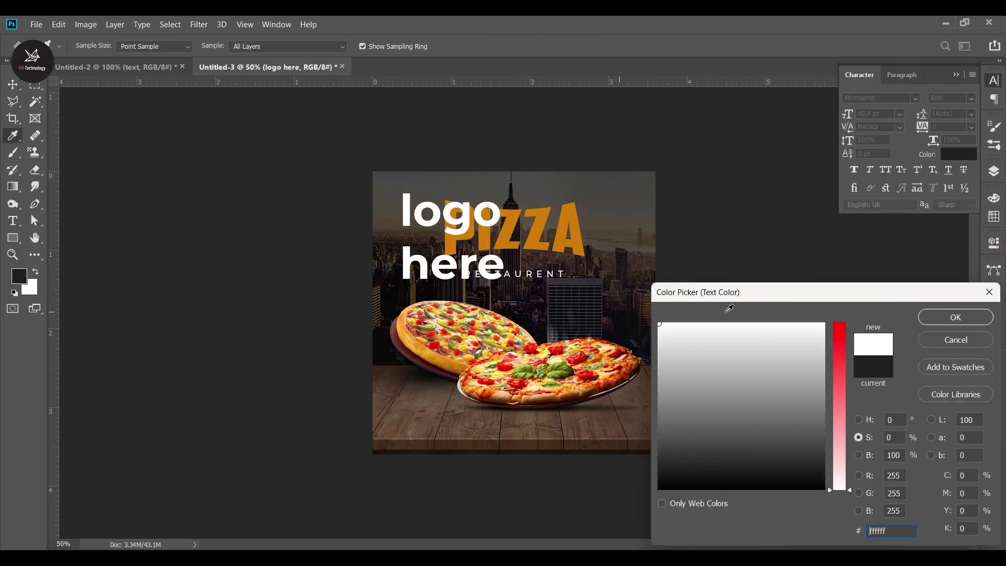
{"action": "key", "text": "Return"}
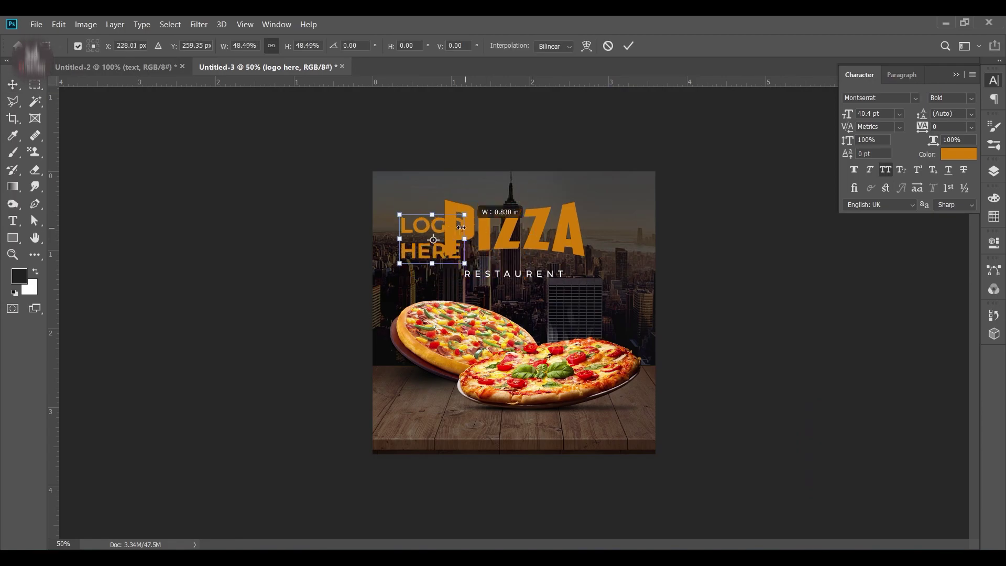
Shrink the logo here text into the canvas's upper-left corner and set it in Montserrat Black with 34.25 pt leading.
{"action": "key", "text": "ctrl+plus"}
{"action": "key", "text": "ctrl+plus"}
{"action": "key", "text": "ctrl+plus"}
{"action": "left_click_drag", "start_coordinate": [347, 317], "coordinate": [304, 276]}
{"action": "key", "text": "Return"}
{"action": "left_click", "coordinate": [971, 114]}
{"action": "left_click", "coordinate": [951, 131]}
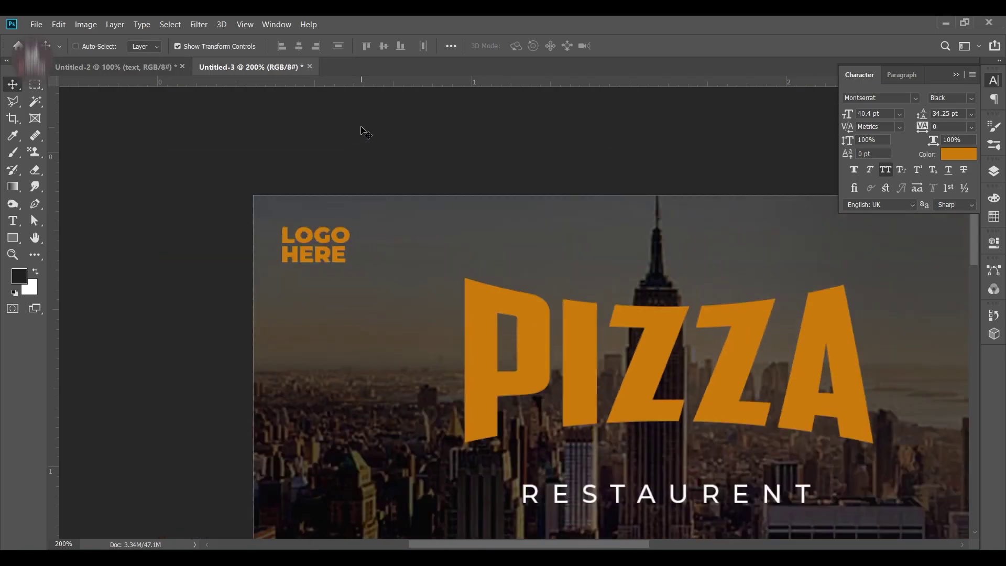
Place guides around the logo text: vertical ones on both sides and through its centre, plus a horizontal one below it.
{"action": "key", "text": "ctrl+minus"}
{"action": "key", "text": "ctrl+1"}
{"action": "left_click_drag", "start_coordinate": [399, 85], "coordinate": [374, 198]}
{"action": "left_click_drag", "start_coordinate": [54, 215], "coordinate": [151, 219]}
{"action": "left_click_drag", "start_coordinate": [54, 220], "coordinate": [220, 210]}
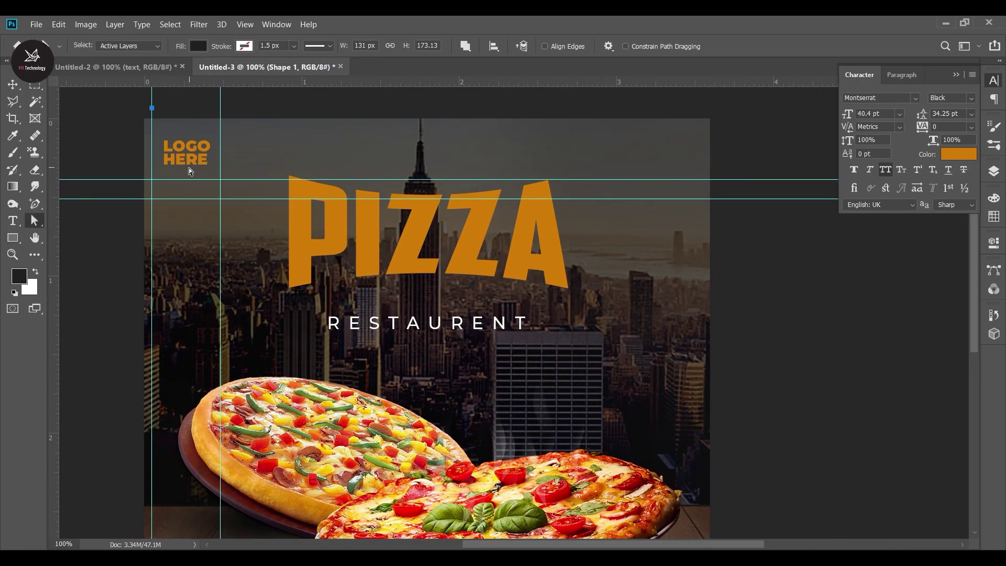
{"action": "key", "text": "ctrl+z"}
{"action": "left_click_drag", "start_coordinate": [53, 239], "coordinate": [187, 240]}
Draw a dark vertical ribbon banner with a notched lower edge over the logo text along the guides with the Pen tool.
{"action": "right_click", "coordinate": [35, 204]}
{"action": "left_click", "coordinate": [83, 200]}
{"action": "left_click", "coordinate": [152, 199]}
{"action": "left_click", "coordinate": [186, 179]}
{"action": "left_click", "coordinate": [220, 199]}
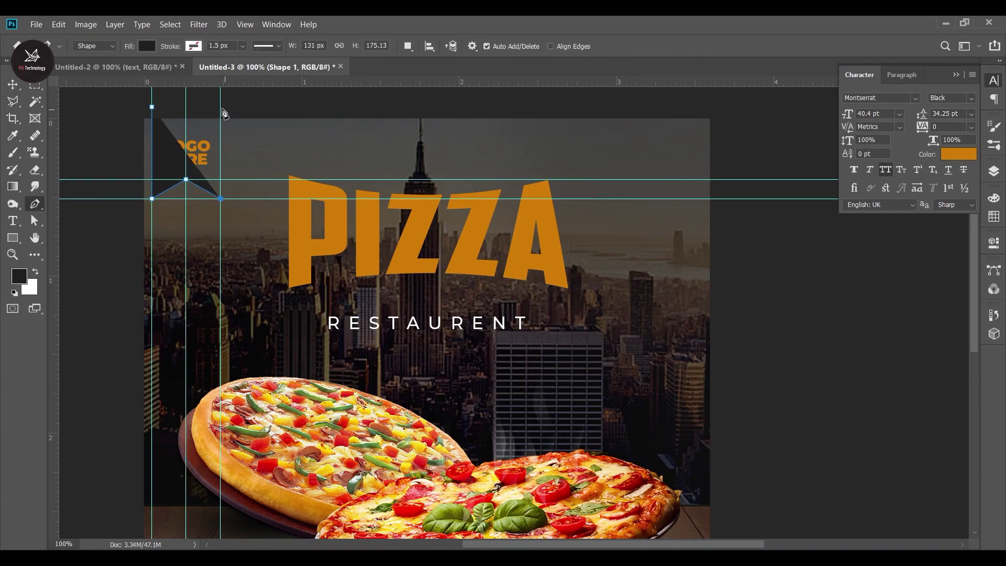
{"action": "left_click", "coordinate": [220, 101]}
{"action": "left_click", "coordinate": [152, 107]}
{"action": "key", "text": "ctrl"}
{"action": "left_click_drag", "start_coordinate": [152, 107], "coordinate": [151, 101]}
{"action": "left_click", "coordinate": [7, 82]}
{"action": "left_click", "coordinate": [792, 218]}
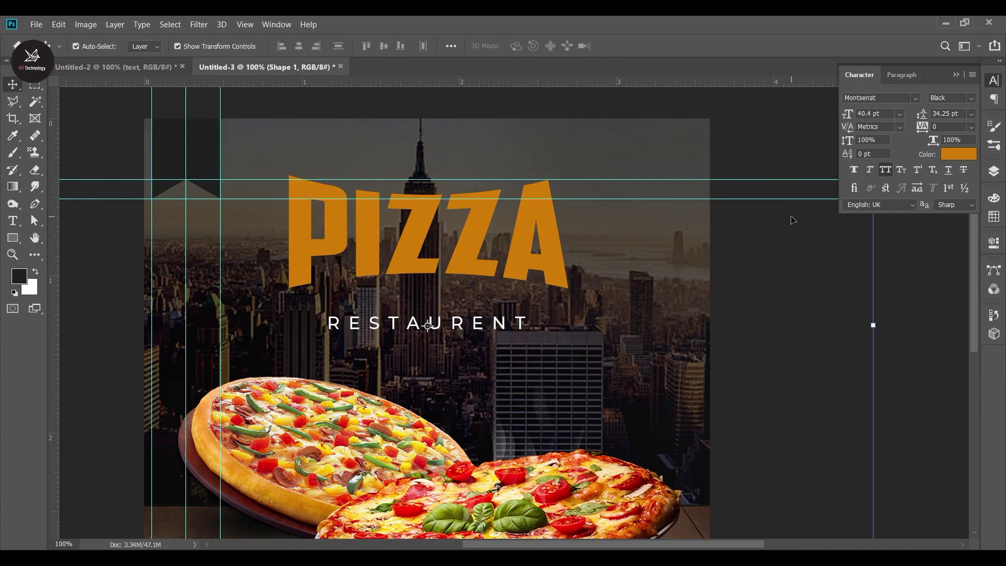
Remove both horizontal guides and all three vertical guides from the canvas.
{"action": "left_click_drag", "start_coordinate": [108, 198], "coordinate": [113, 62]}
{"action": "left_click_drag", "start_coordinate": [103, 180], "coordinate": [104, 62]}
{"action": "left_click_drag", "start_coordinate": [152, 101], "coordinate": [7, 109]}
{"action": "left_click_drag", "start_coordinate": [186, 102], "coordinate": [21, 105]}
{"action": "left_click_drag", "start_coordinate": [220, 101], "coordinate": [20, 105]}
Move the ribbon banner's layer below the logo here text layer and clear the selection.
{"action": "left_click", "coordinate": [992, 171]}
{"action": "left_click_drag", "start_coordinate": [914, 192], "coordinate": [914, 229]}
{"action": "left_click", "coordinate": [778, 209]}
{"action": "key", "text": "ctrl+minus"}
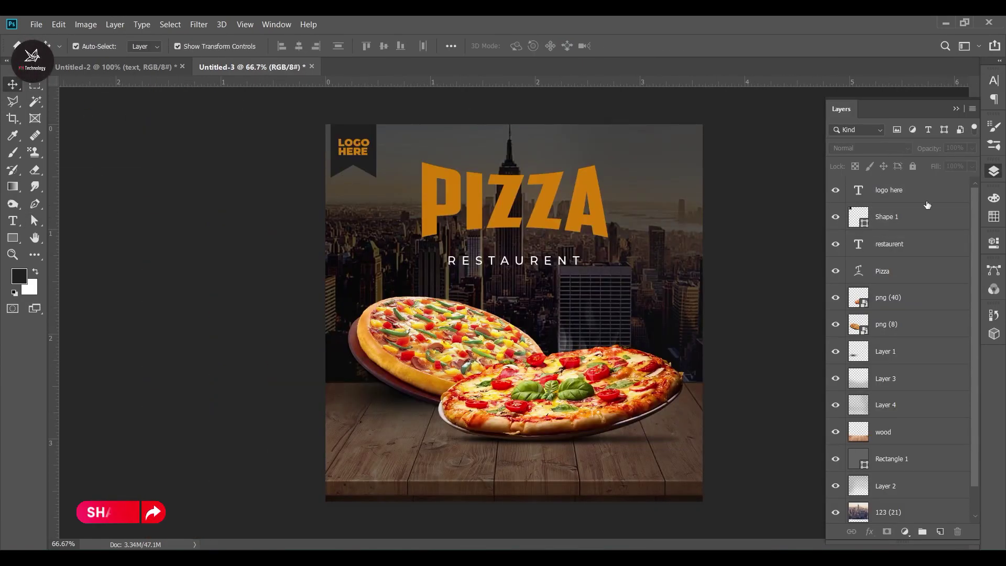
Transform the ribbon banner to a smaller size around the logo text.
{"action": "left_click", "coordinate": [349, 173]}
{"action": "key", "text": "ctrl+t"}
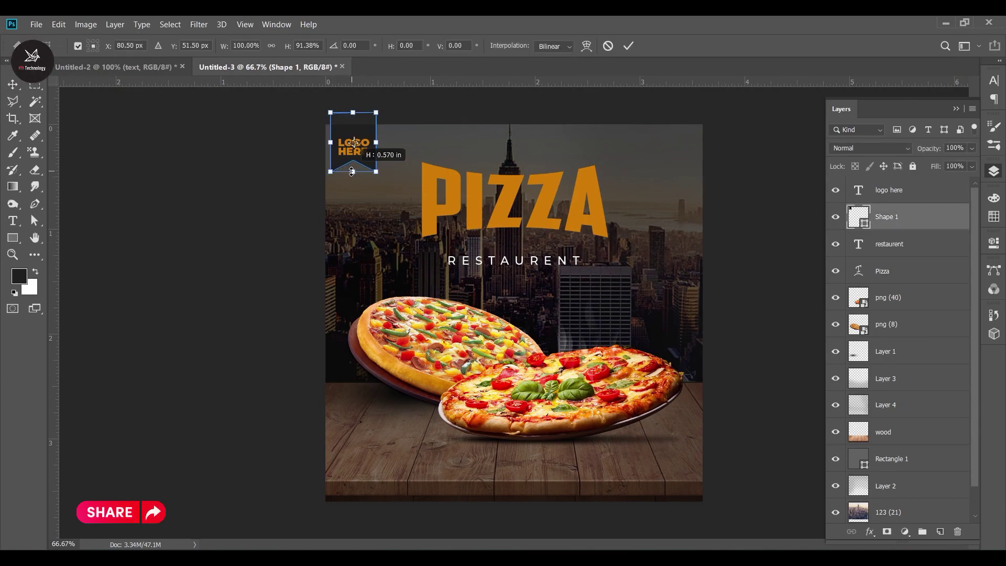
{"action": "left_click_drag", "start_coordinate": [352, 177], "coordinate": [354, 242]}
{"action": "left_click", "coordinate": [194, 132]}
{"action": "left_click", "coordinate": [198, 140]}
Scale the logo here text down around its centre so it sits inside the ribbon banner with wider margins.
{"action": "left_click", "coordinate": [373, 142], "text": "ctrl"}
{"action": "left_click", "coordinate": [335, 147], "text": "ctrl"}
{"action": "left_click", "coordinate": [234, 199]}
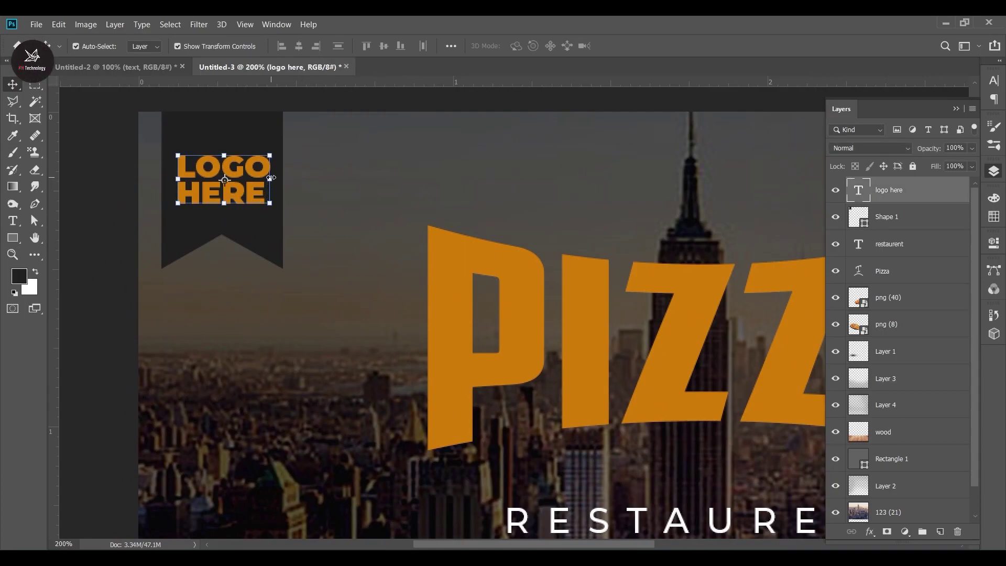
{"action": "left_click_drag", "start_coordinate": [262, 179], "coordinate": [247, 182]}
{"action": "key", "text": "Return"}
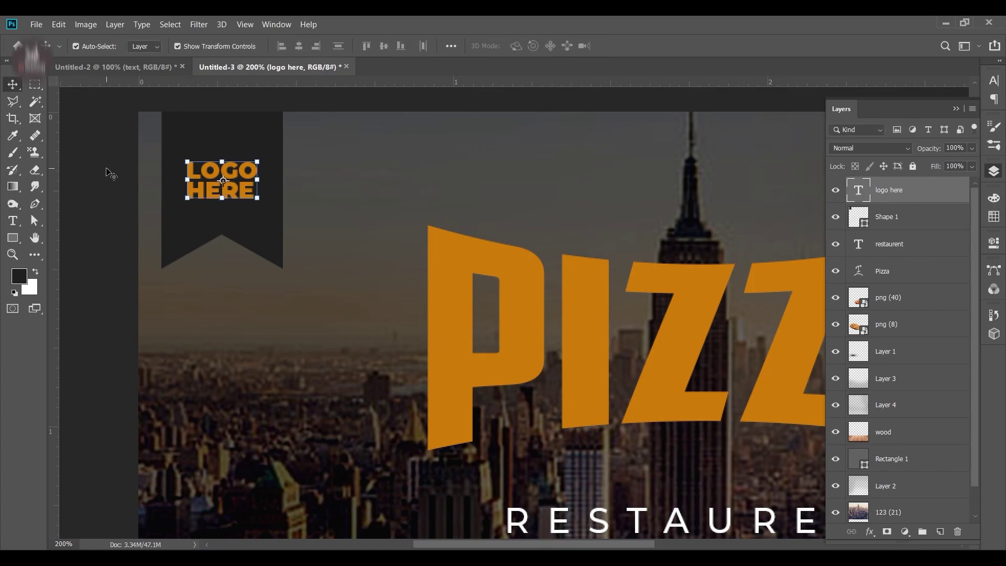
{"action": "left_click", "coordinate": [98, 160]}
{"action": "key", "text": "ctrl+0"}
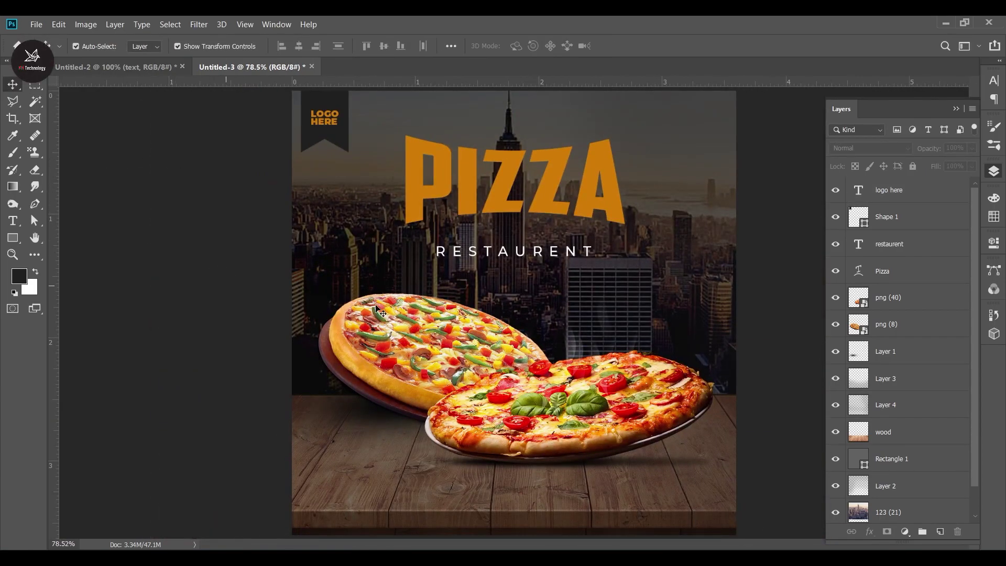
Draw a scalloped badge custom shape about 124 × 128 px to the right of the Pizza title.
{"action": "left_click", "coordinate": [12, 237]}
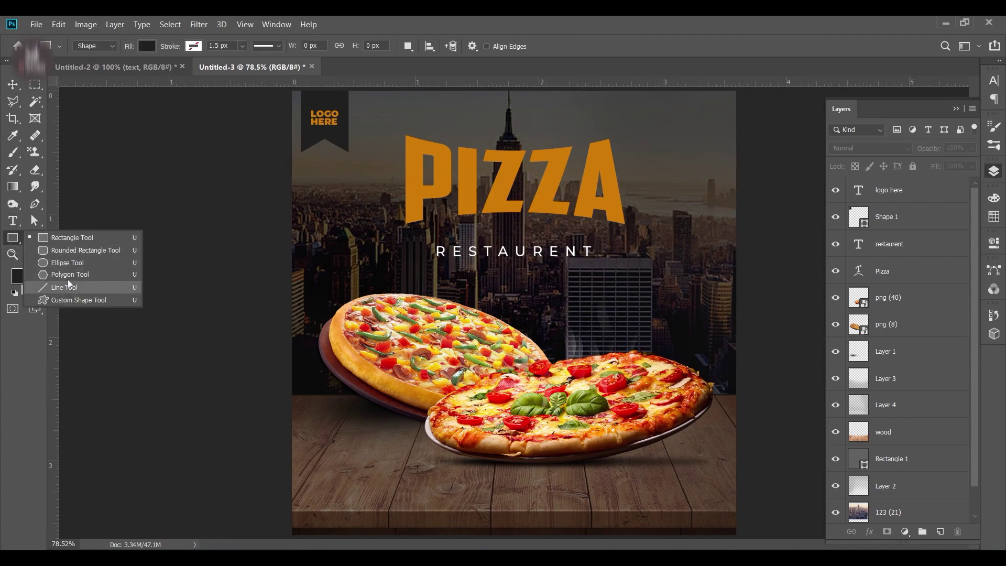
{"action": "left_click", "coordinate": [75, 300]}
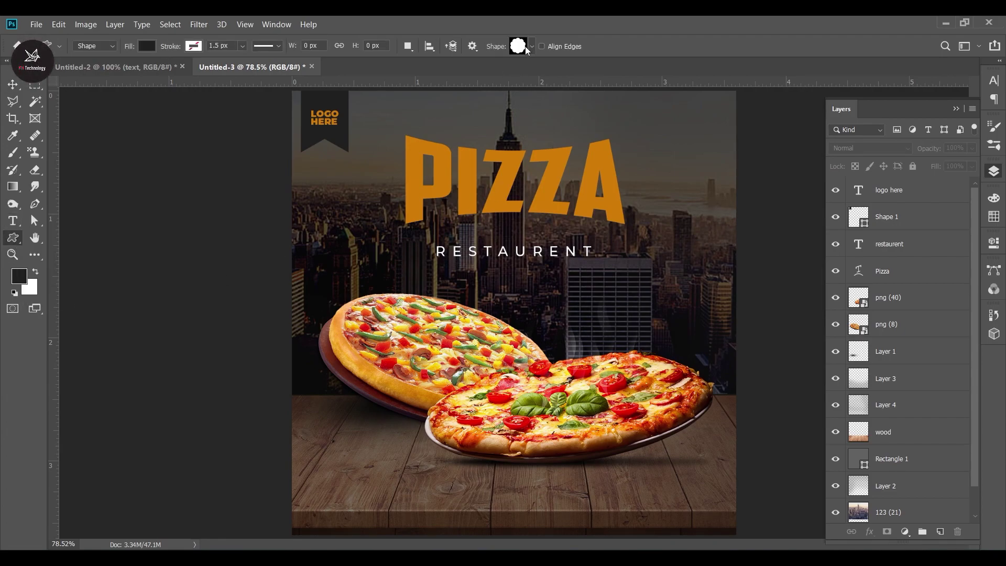
{"action": "mouse_move", "coordinate": [690, 184]}
{"action": "left_mouse_down"}
{"action": "mouse_move", "coordinate": [696, 177]}
{"action": "mouse_move", "coordinate": [700, 198]}
{"action": "left_mouse_up"}
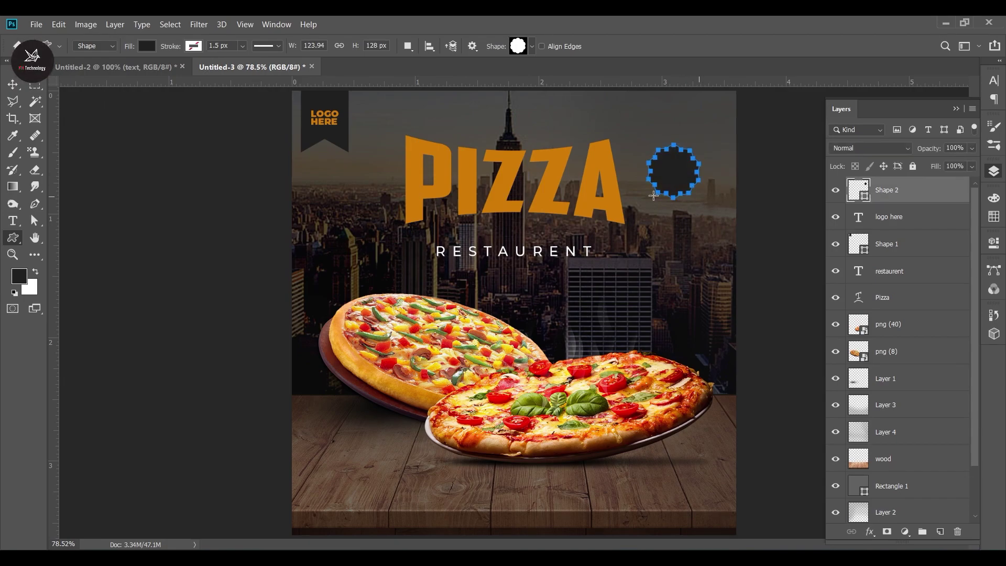
Fill the scalloped badge with white and move it straight down, level with the gap between title and subtitle.
{"action": "left_click", "coordinate": [13, 85]}
{"action": "double_click", "coordinate": [865, 197]}
{"action": "left_click_drag", "start_coordinate": [755, 382], "coordinate": [806, 311]}
{"action": "left_click", "coordinate": [956, 317]}
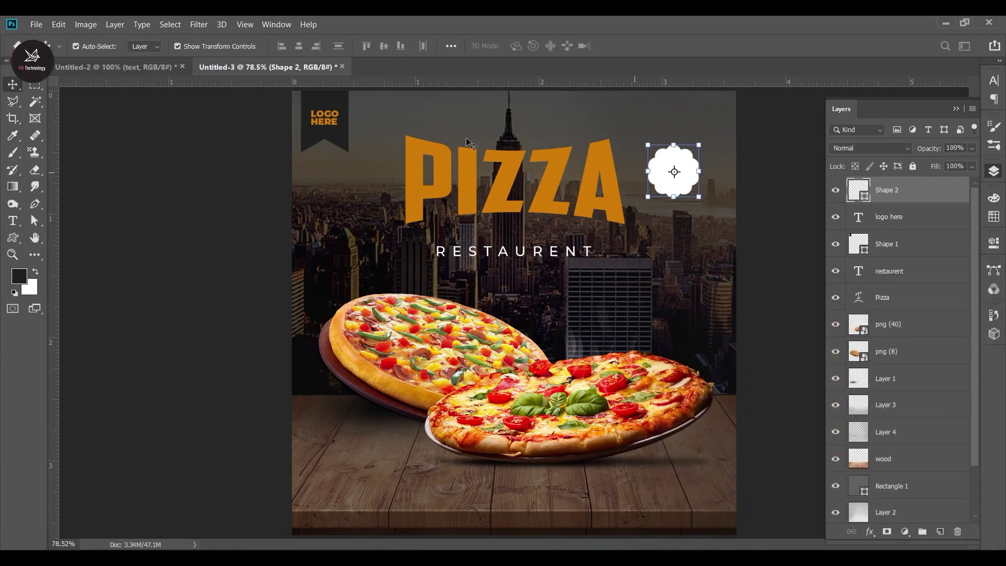
{"action": "left_click_drag", "start_coordinate": [679, 192], "coordinate": [679, 250]}
{"action": "left_click", "coordinate": [154, 231]}
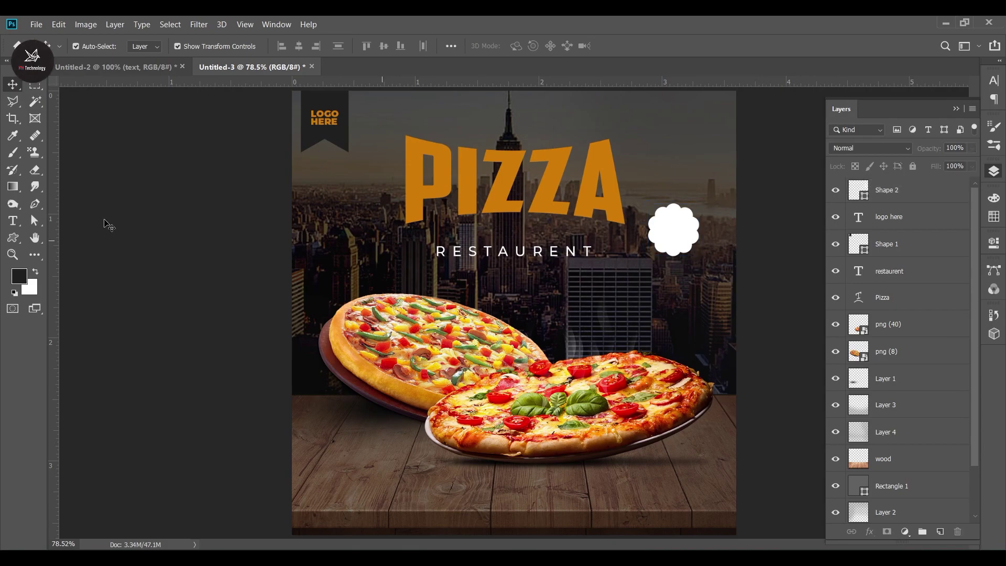
Add the two-line text 50% OFF in orange 40.4 pt Montserrat Black on the canvas.
{"action": "left_click", "coordinate": [12, 221]}
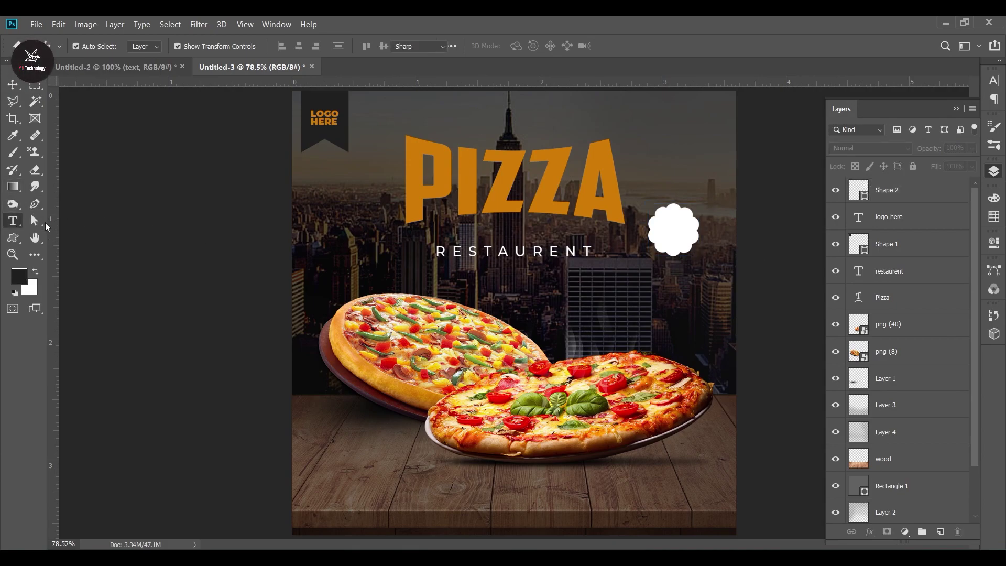
{"action": "left_click", "coordinate": [341, 240]}
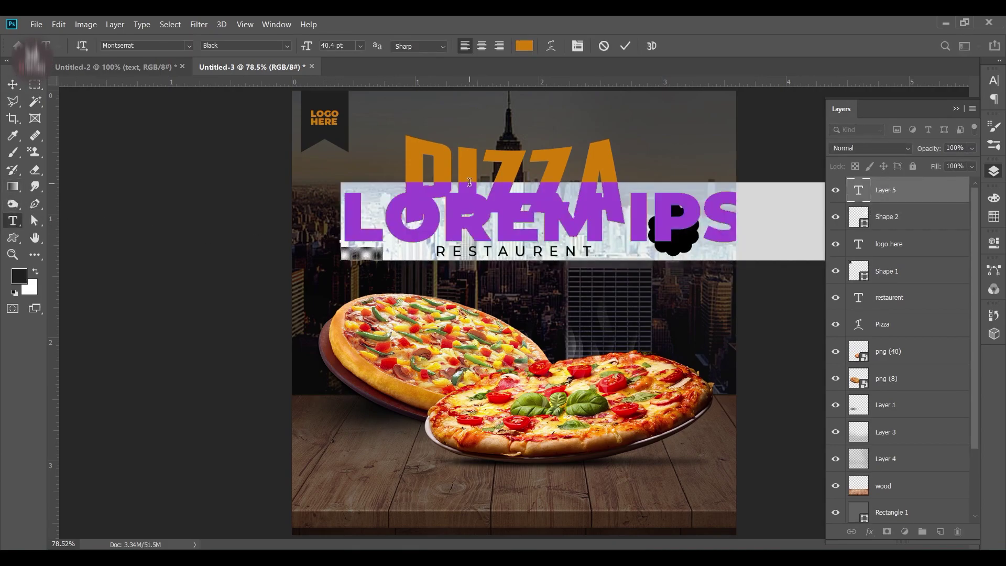
{"action": "type", "text": "50%"}
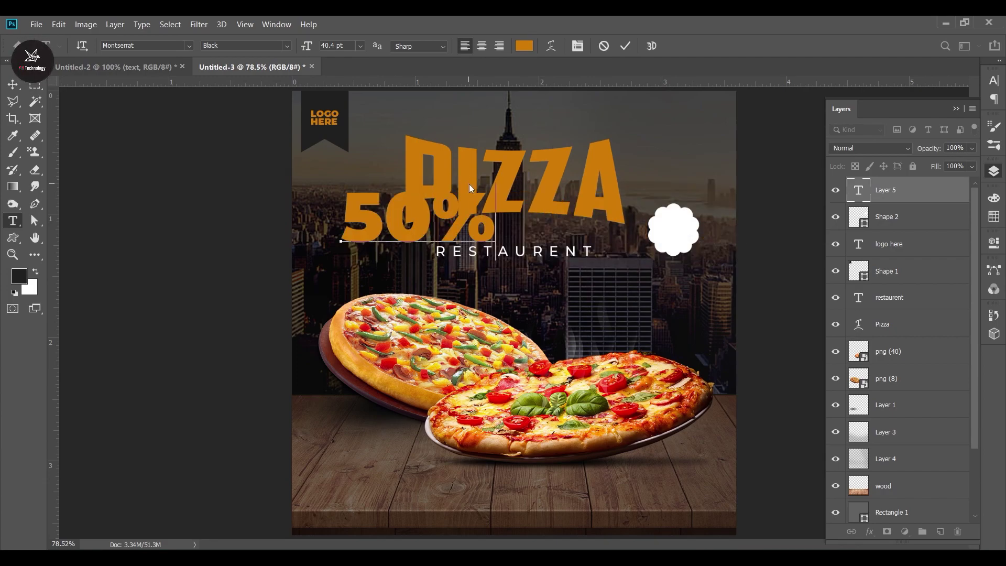
{"action": "key", "text": "Return"}
{"action": "type", "text": "OFF"}
{"action": "left_click", "coordinate": [13, 83]}
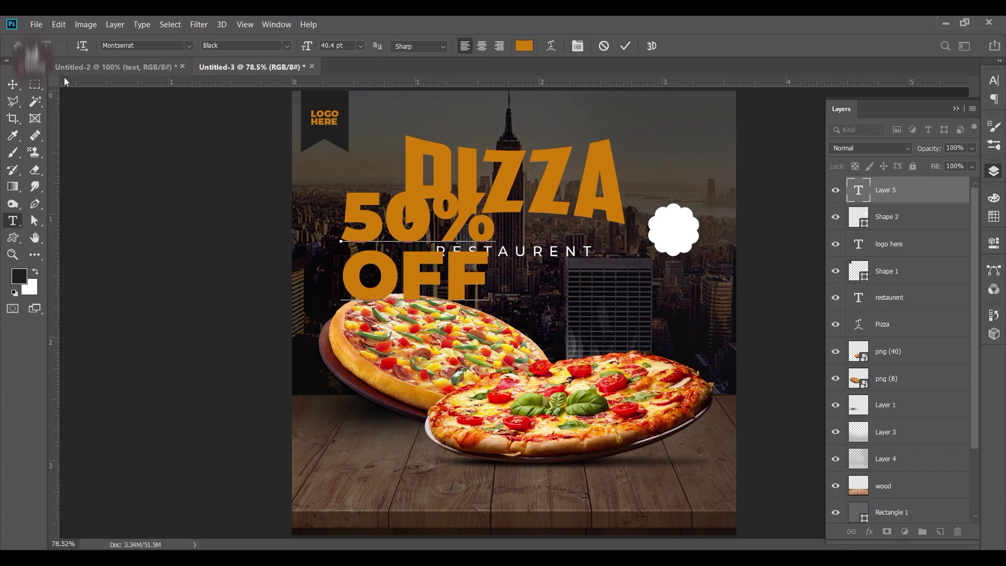
Scale the 50% off text to about 18% on the white badge and align their vertical centres.
{"action": "left_click_drag", "start_coordinate": [467, 271], "coordinate": [686, 240]}
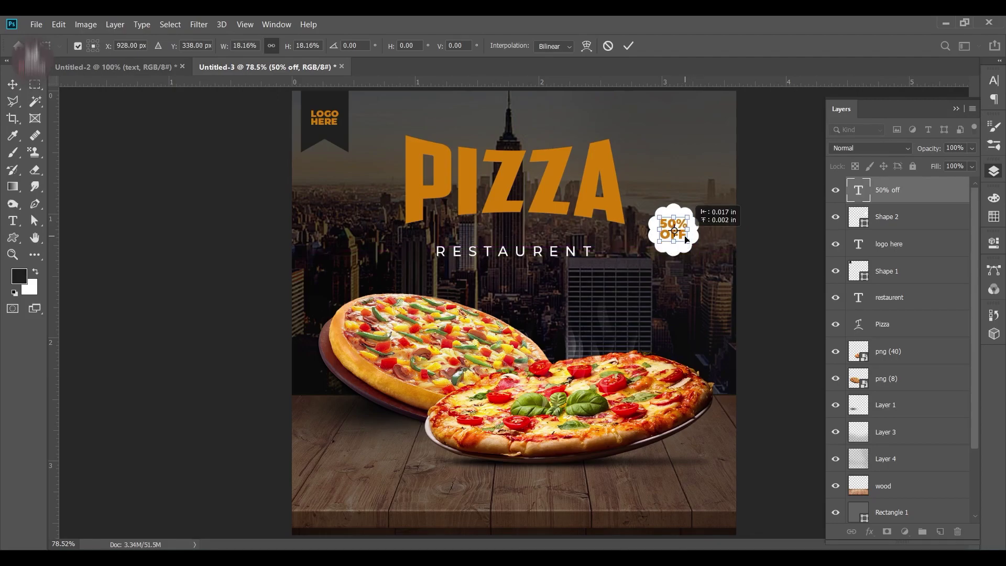
{"action": "left_click", "coordinate": [627, 45]}
{"action": "left_click", "coordinate": [889, 219], "text": "shift"}
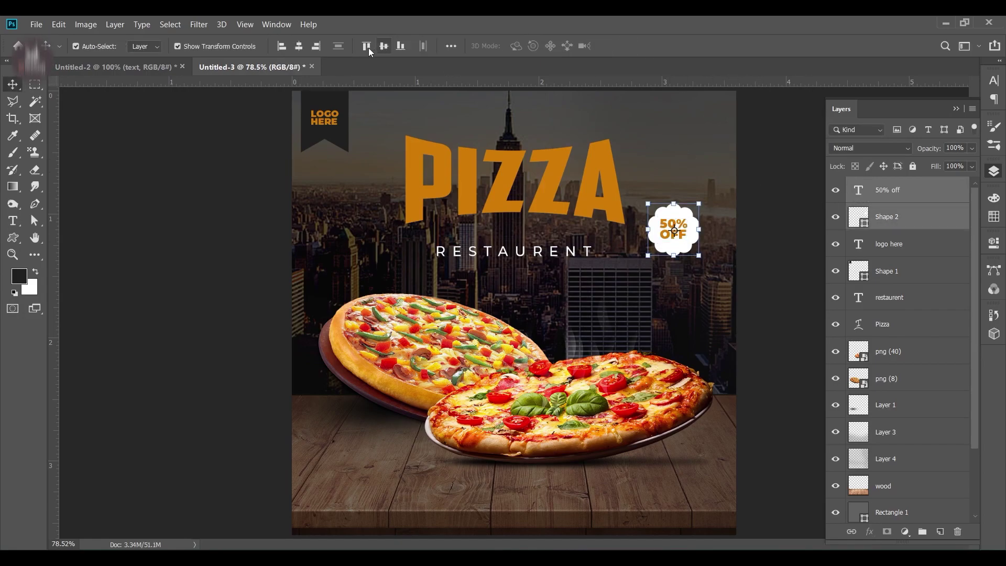
{"action": "left_click", "coordinate": [383, 46]}
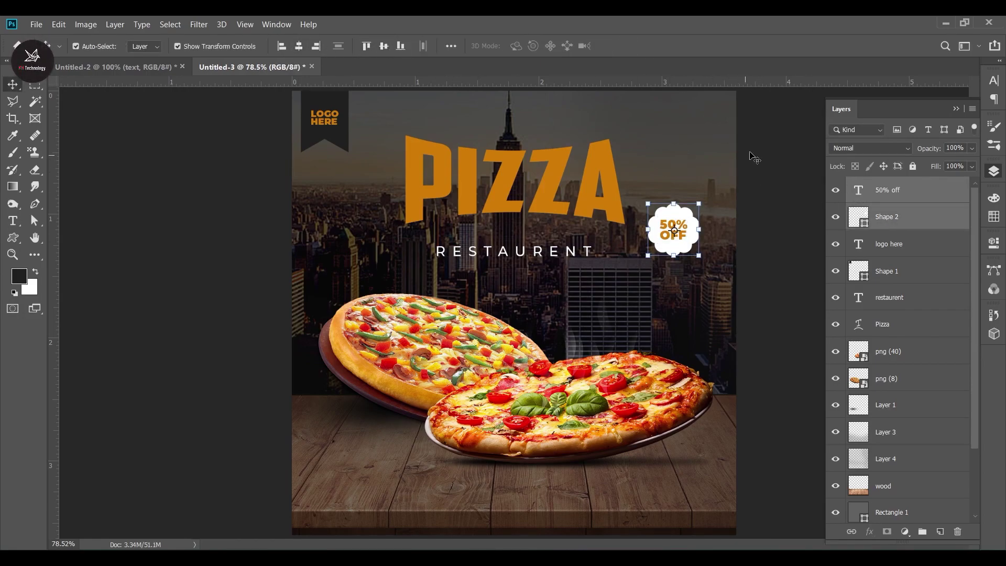
{"action": "left_click", "coordinate": [793, 226]}
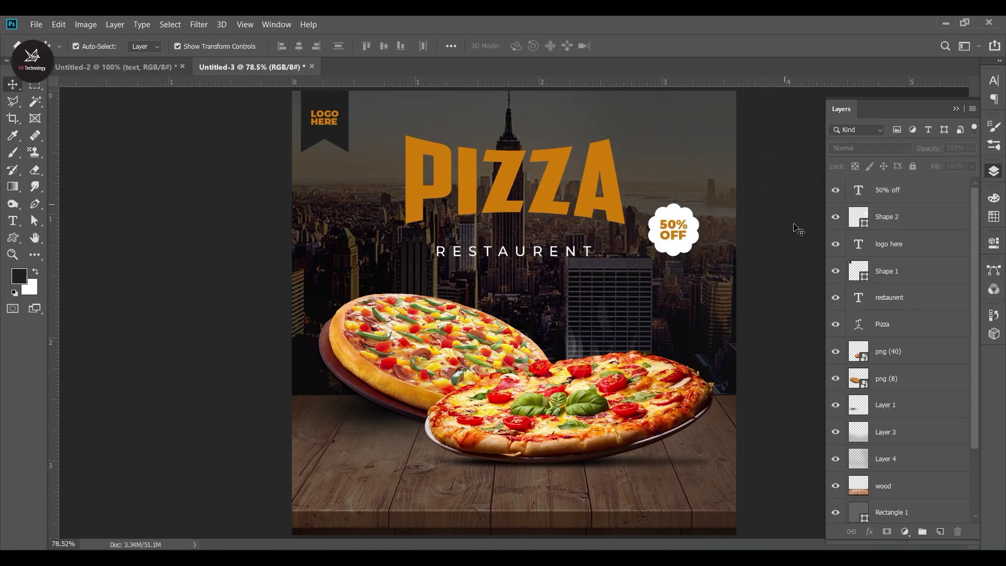
Set the Type tool's text colour to white.
{"action": "left_click", "coordinate": [13, 222]}
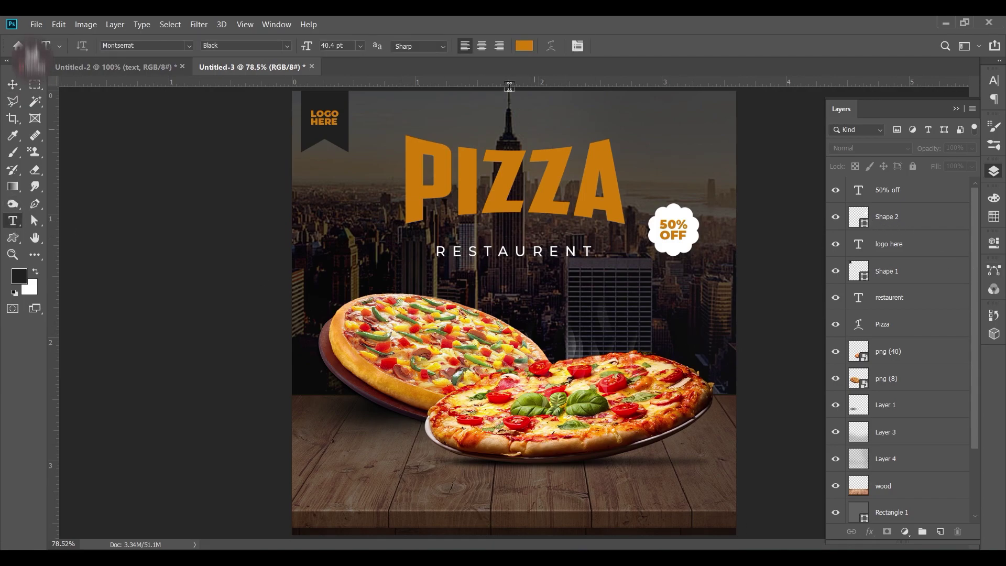
{"action": "left_click", "coordinate": [524, 46]}
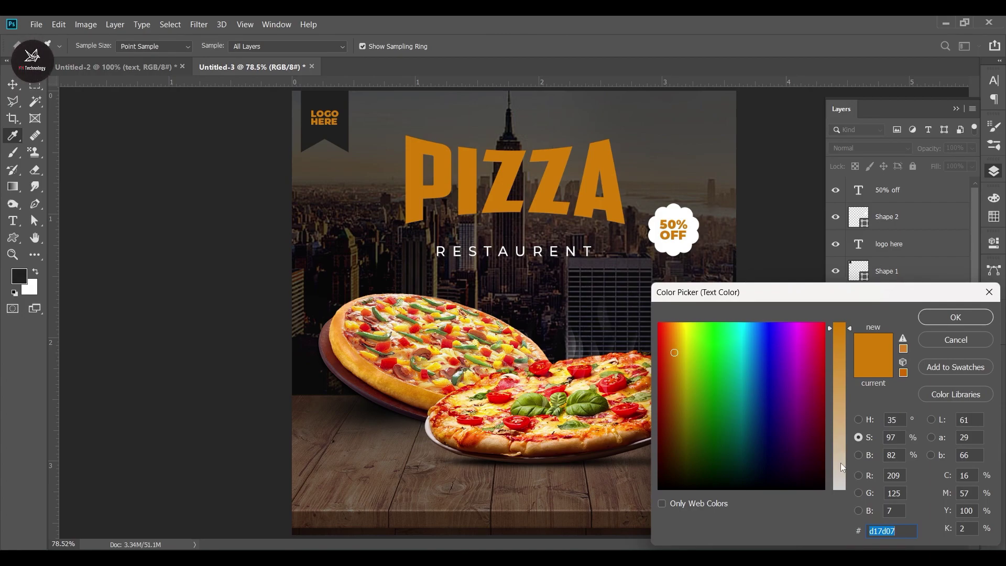
{"action": "left_click_drag", "start_coordinate": [840, 467], "coordinate": [840, 492]}
{"action": "left_click_drag", "start_coordinate": [746, 394], "coordinate": [579, 287]}
{"action": "left_click", "coordinate": [955, 317]}
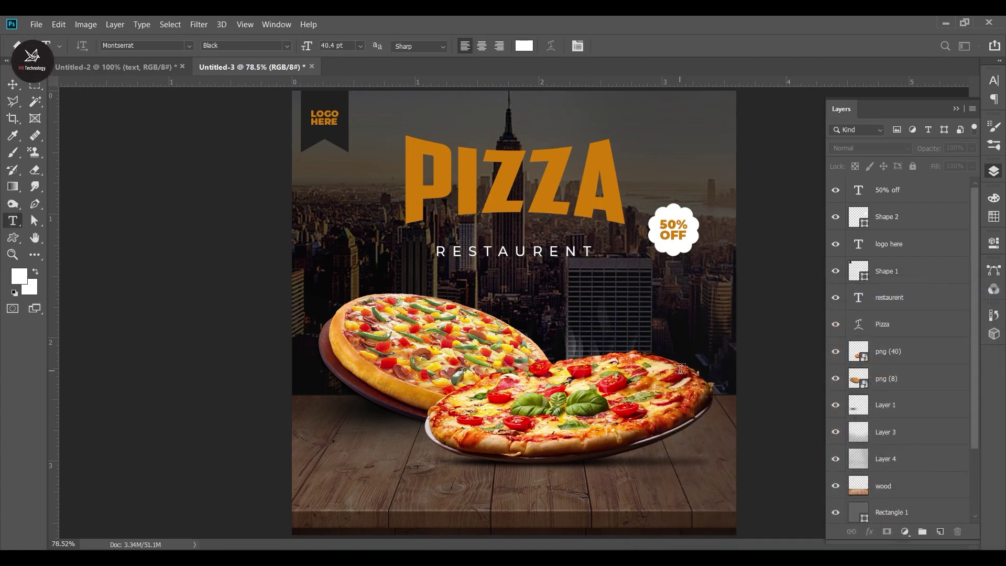
Add the text visit our website in white 40.4 pt Montserrat Black on the table below the pizzas.
{"action": "left_click", "coordinate": [482, 493]}
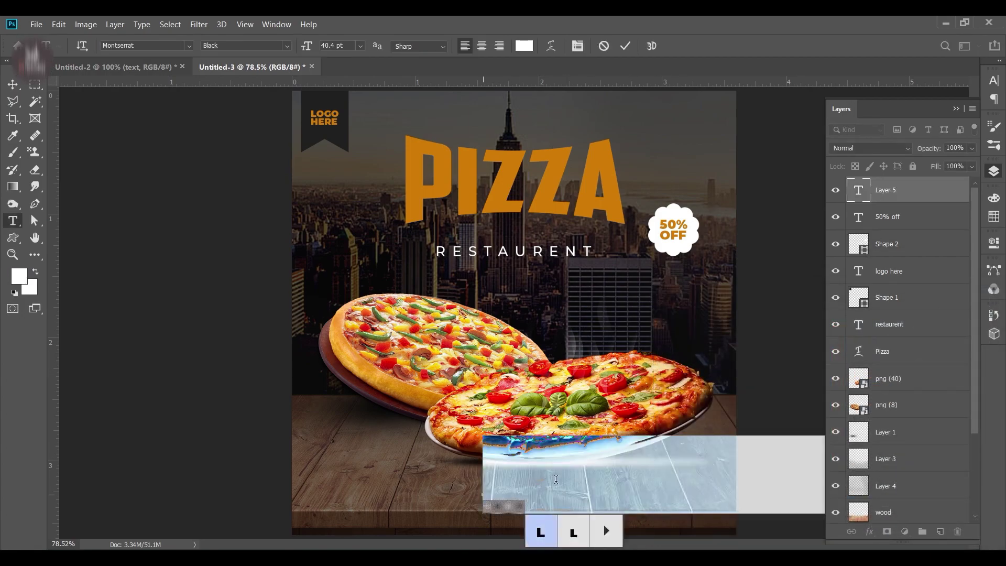
{"action": "type", "text": "ISIT"}
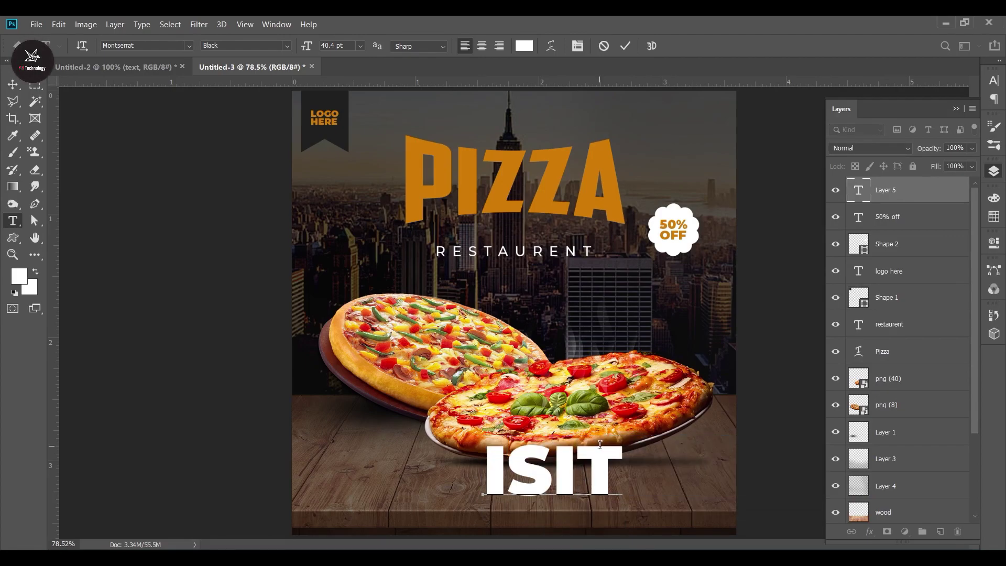
{"action": "key", "text": "BackSpace"}
{"action": "key", "text": "BackSpace"}
{"action": "key", "text": "BackSpace"}
{"action": "key", "text": "BackSpace"}
{"action": "type", "text": "VI"}
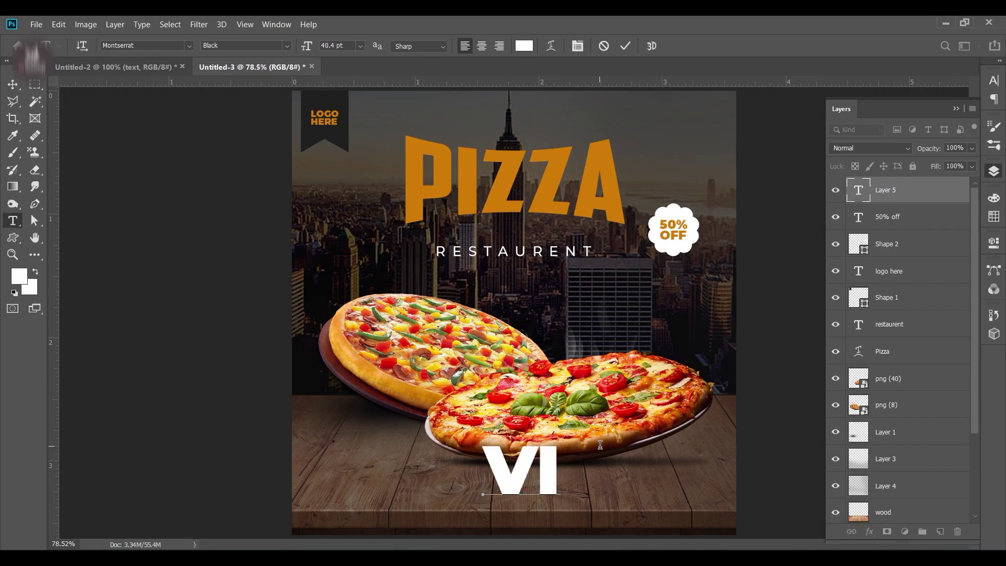
{"action": "type", "text": "S"}
{"action": "type", "text": "IT "}
{"action": "type", "text": "   UR"}
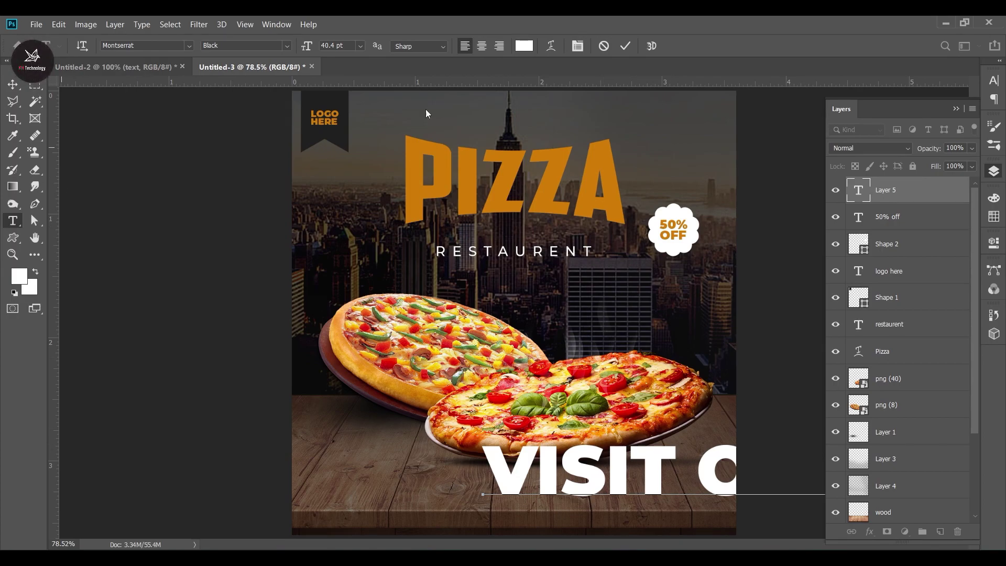
{"action": "left_click", "coordinate": [624, 47]}
Turn off All Caps for the website text and set it to Montserrat Regular at 20.01 pt.
{"action": "left_click", "coordinate": [988, 80]}
{"action": "left_click", "coordinate": [973, 114]}
{"action": "left_click", "coordinate": [961, 124]}
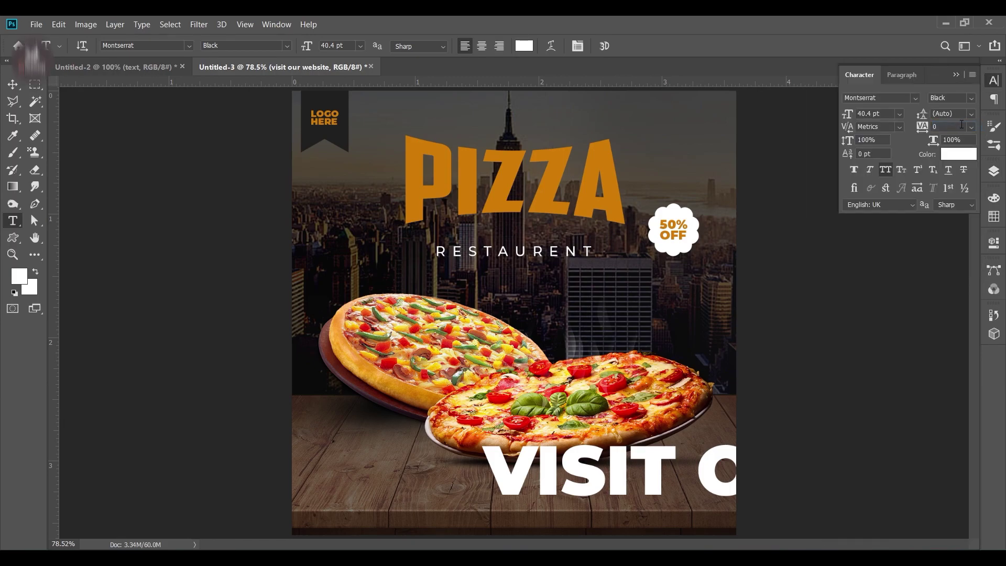
{"action": "left_click", "coordinate": [885, 169]}
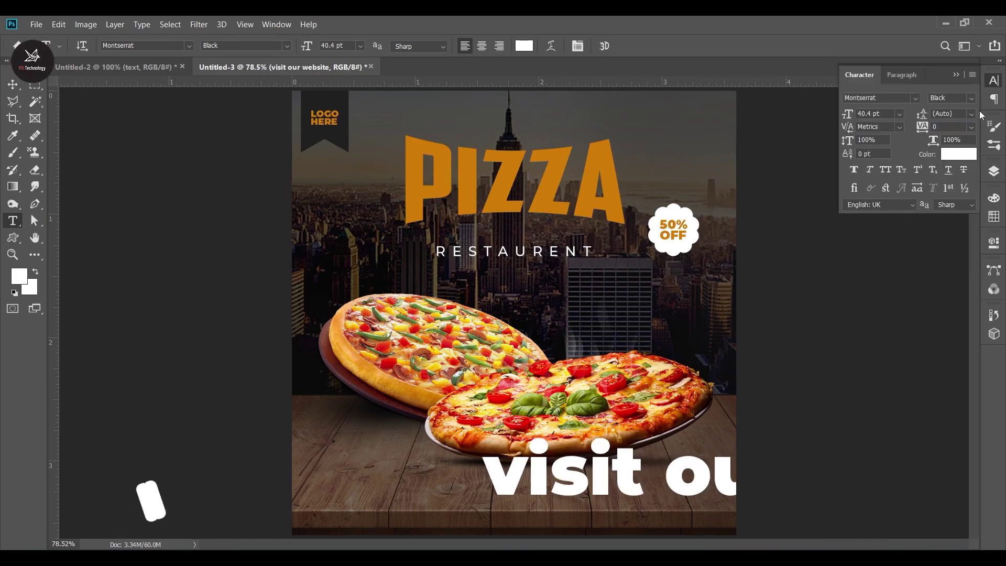
{"action": "left_click", "coordinate": [972, 98]}
{"action": "left_click", "coordinate": [925, 173]}
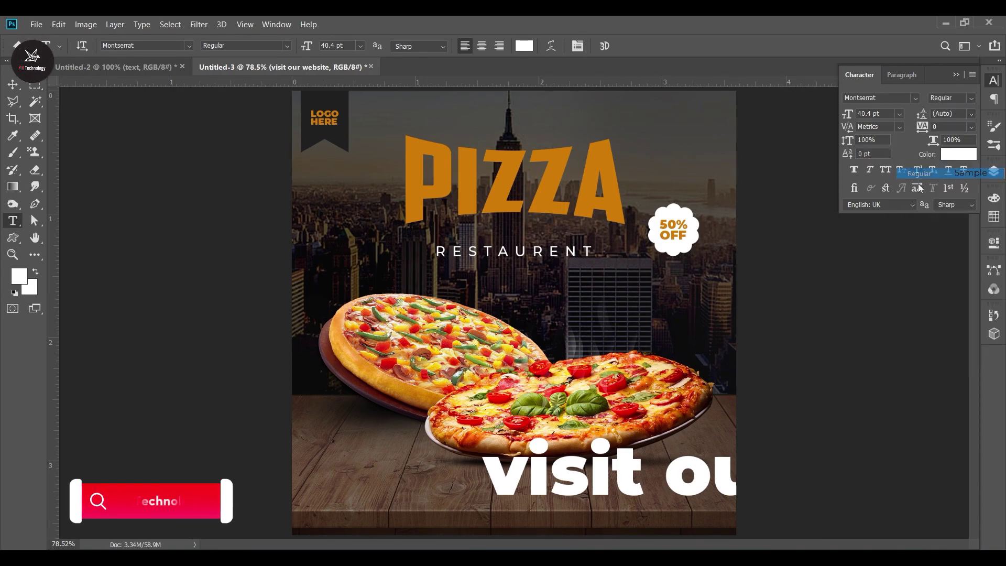
{"action": "mouse_move", "coordinate": [841, 114]}
{"action": "left_mouse_down"}
{"action": "mouse_move", "coordinate": [817, 116]}
{"action": "mouse_move", "coordinate": [830, 116]}
{"action": "left_mouse_up"}
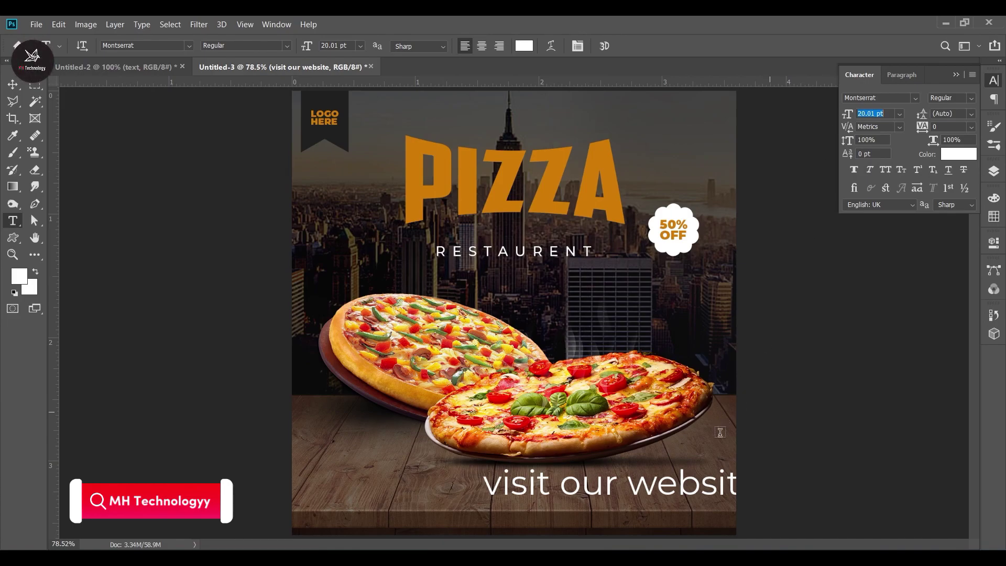
Scale the website text to about 47% and place it centred on the table below the pizzas.
{"action": "left_click", "coordinate": [12, 84]}
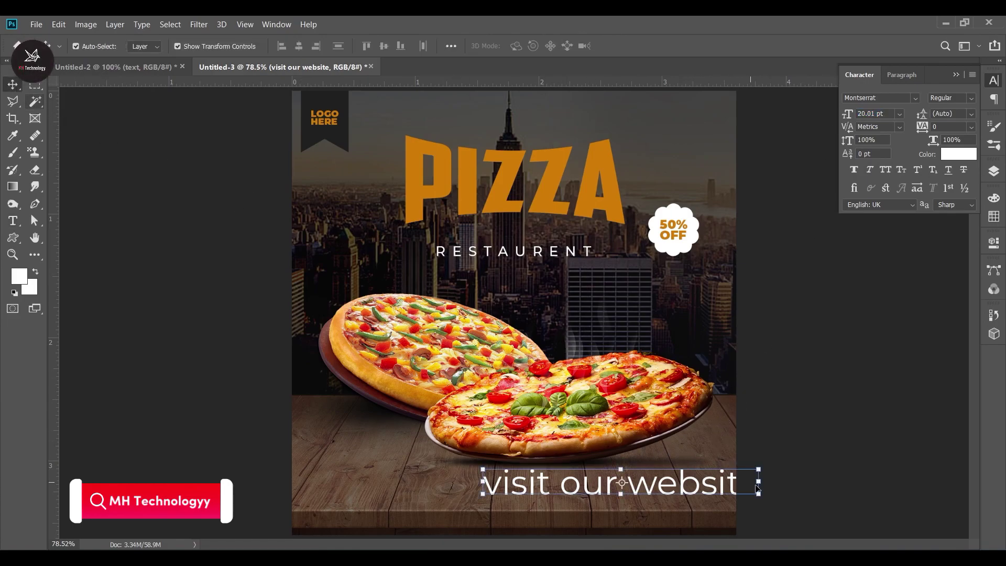
{"action": "left_click_drag", "start_coordinate": [756, 485], "coordinate": [552, 489]}
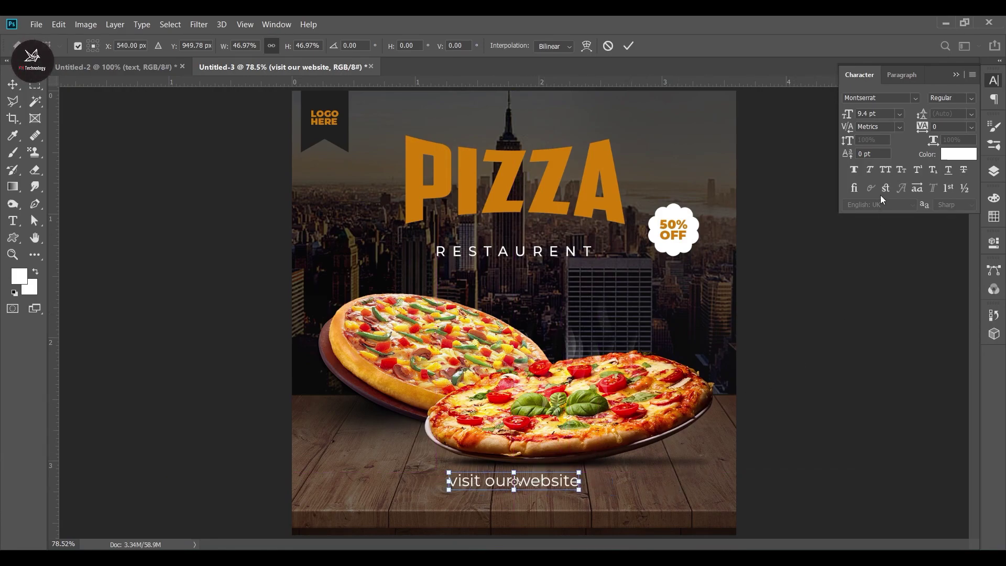
{"action": "left_click", "coordinate": [628, 45]}
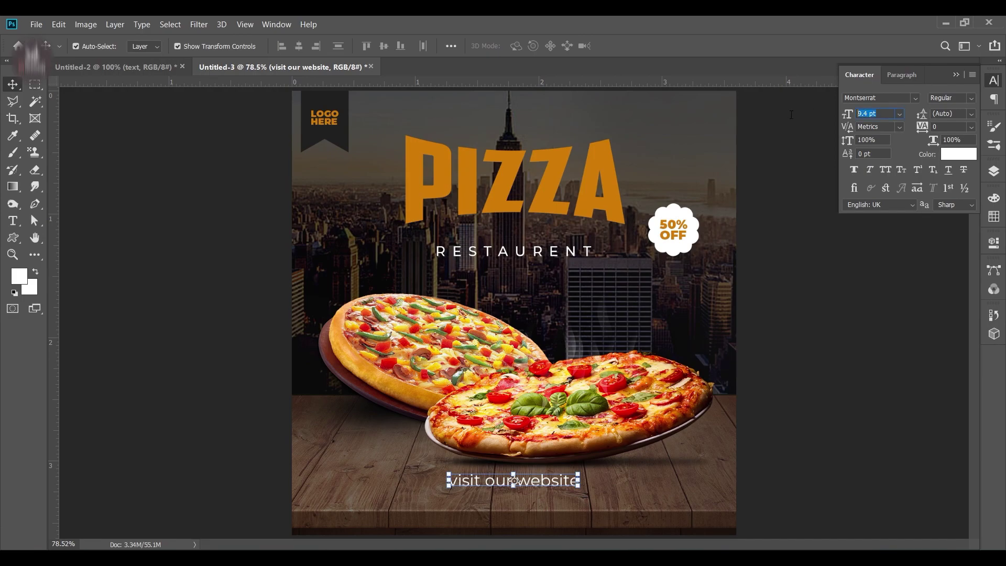
Set the website text's font size to 6 pt and its tracking to 200.
{"action": "type", "text": "6"}
{"action": "key", "text": "Return"}
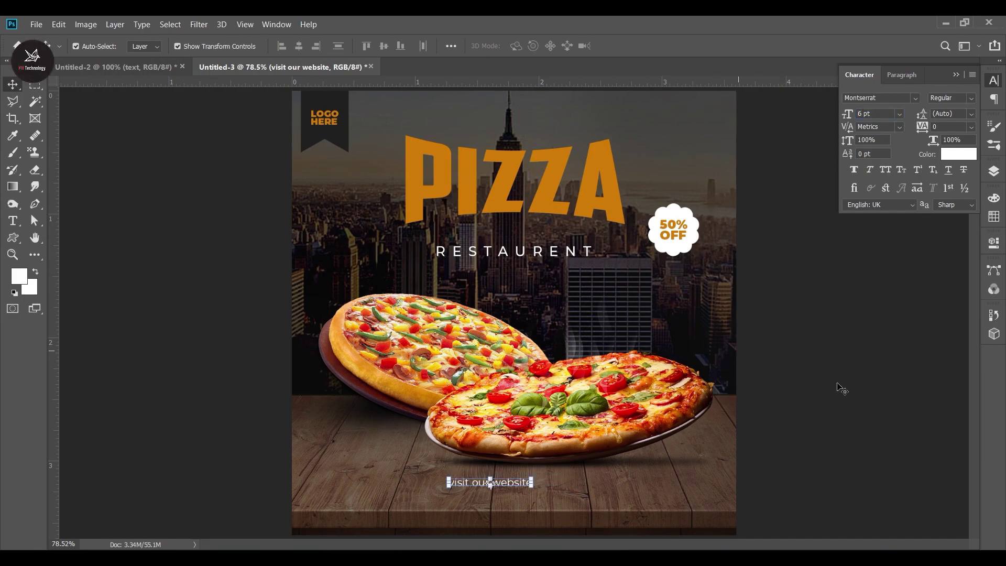
{"action": "key", "text": "ctrl+a"}
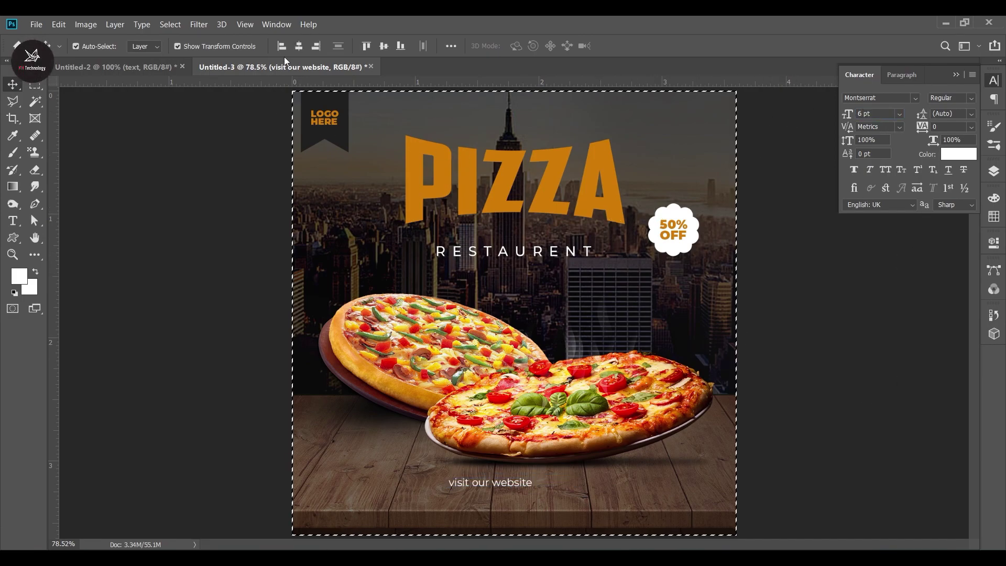
{"action": "key", "text": "ctrl+d"}
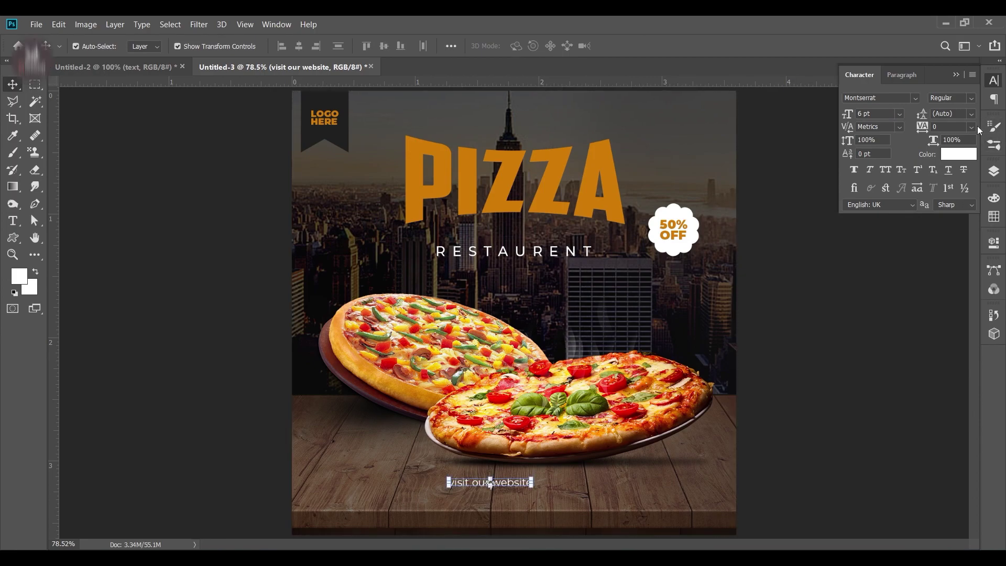
{"action": "left_click", "coordinate": [971, 127]}
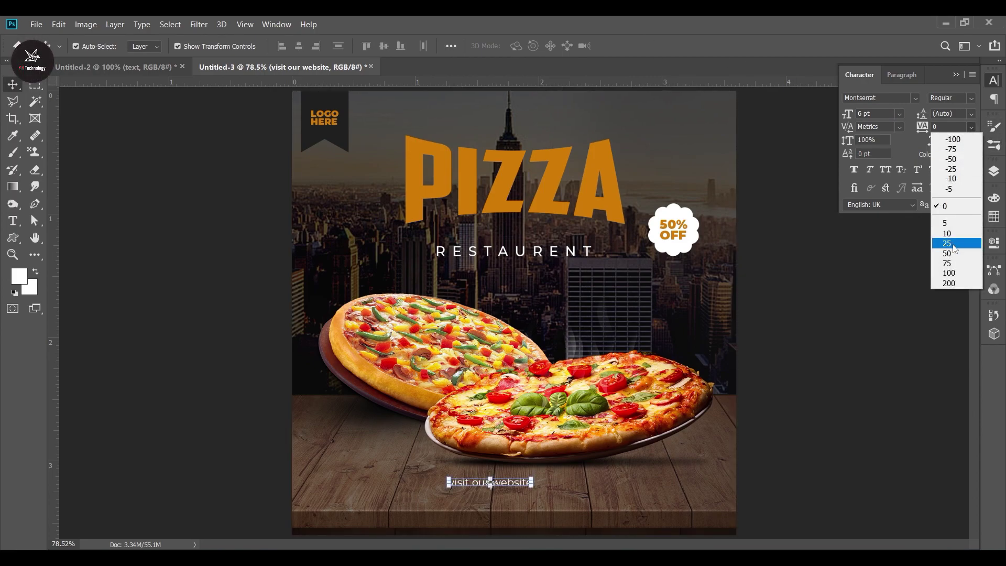
{"action": "left_click", "coordinate": [948, 283]}
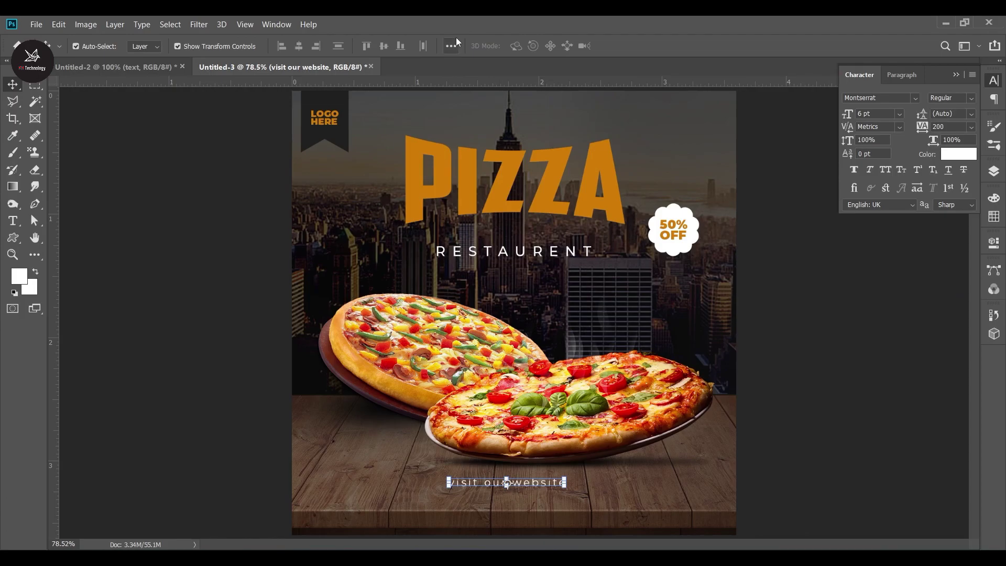
Centre the website text horizontally on the canvas and clear the selection.
{"action": "key", "text": "ctrl+a"}
{"action": "left_click", "coordinate": [297, 47]}
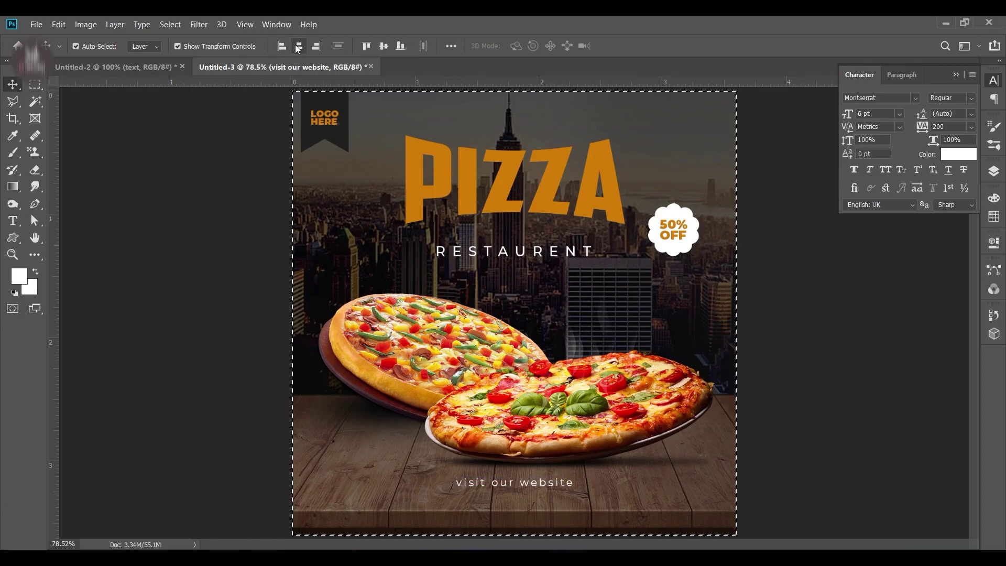
{"action": "key", "text": "ctrl+d"}
{"action": "left_click", "coordinate": [888, 439]}
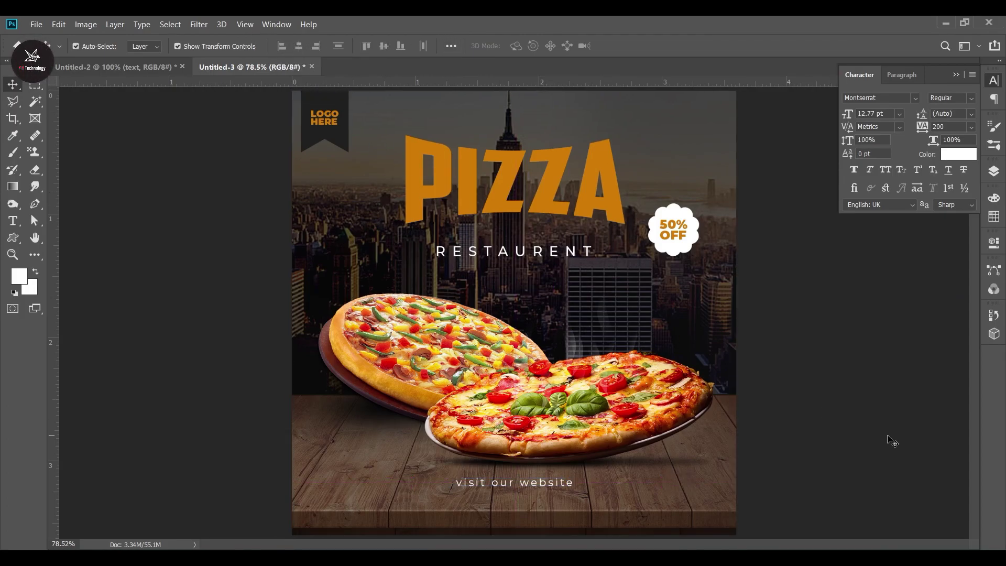
{"action": "left_click", "coordinate": [538, 490]}
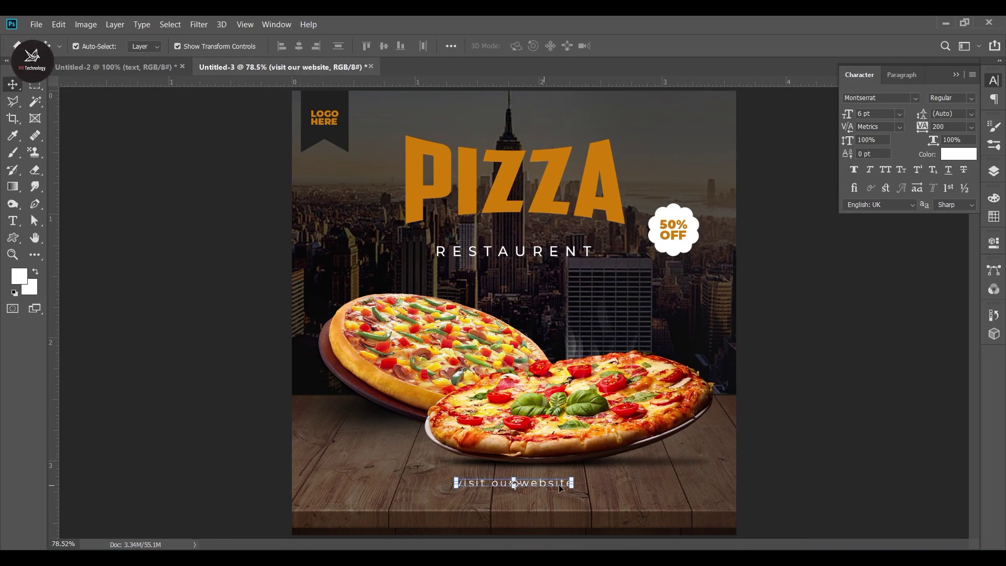
{"action": "left_click", "coordinate": [872, 453]}
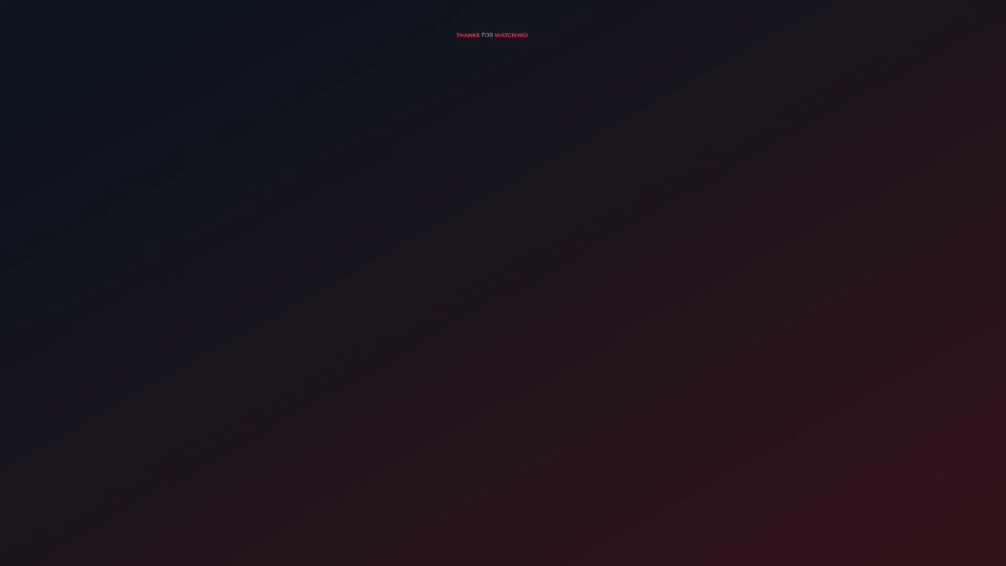